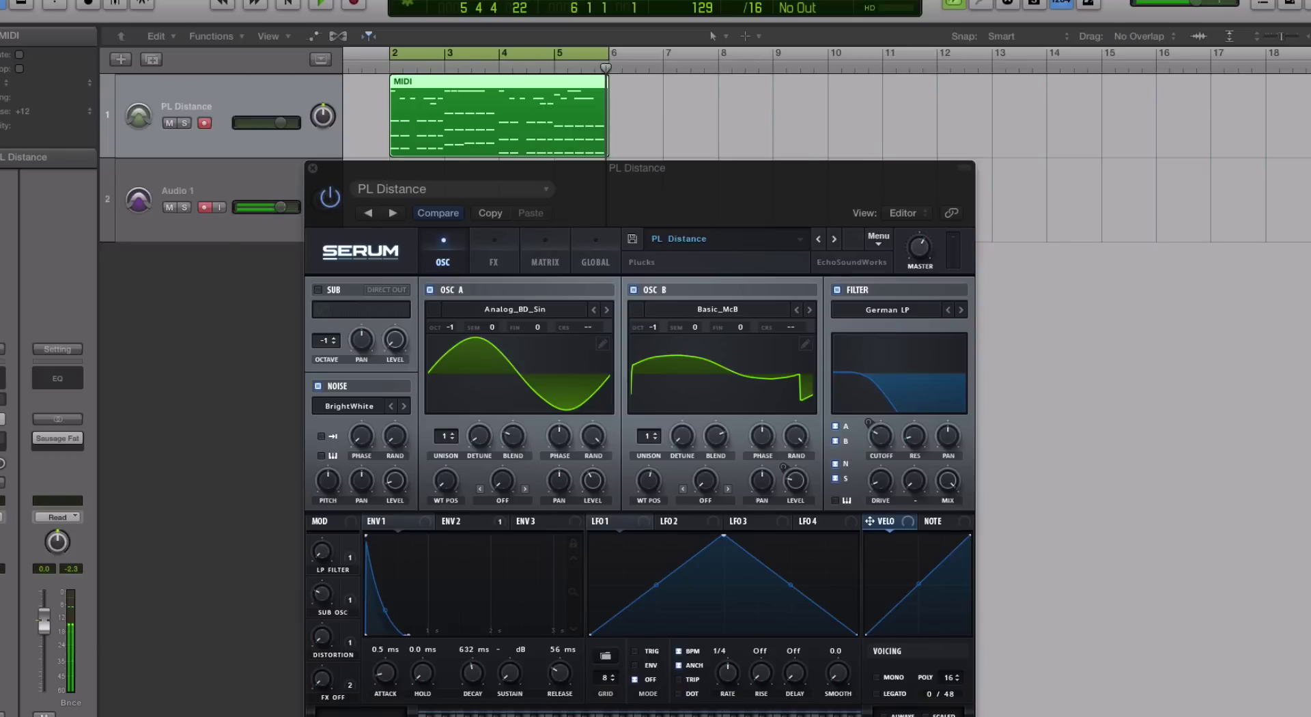
Play back the MIDI region on the PL Distance track to audition the current patch, and stop playback
{"action": "left_click_drag", "start_coordinate": [469, 172], "coordinate": [469, 167]}
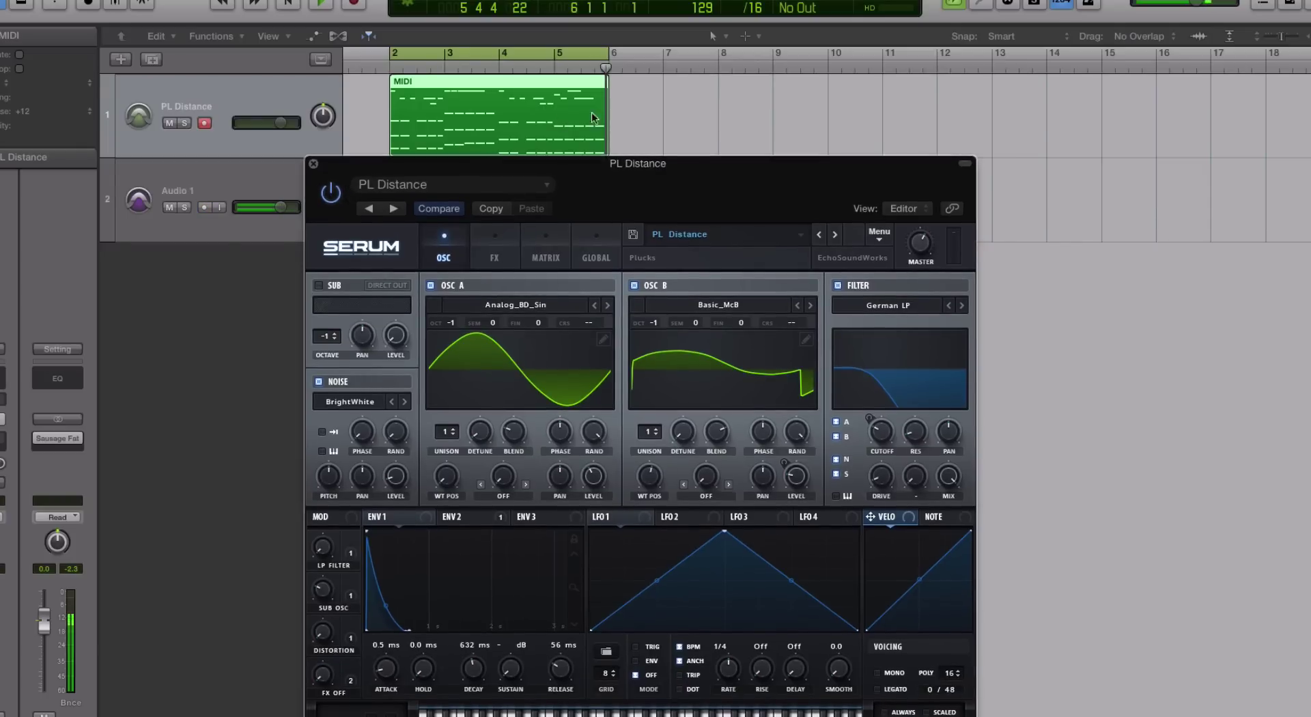
{"action": "left_click", "coordinate": [538, 113]}
{"action": "key", "text": "space"}
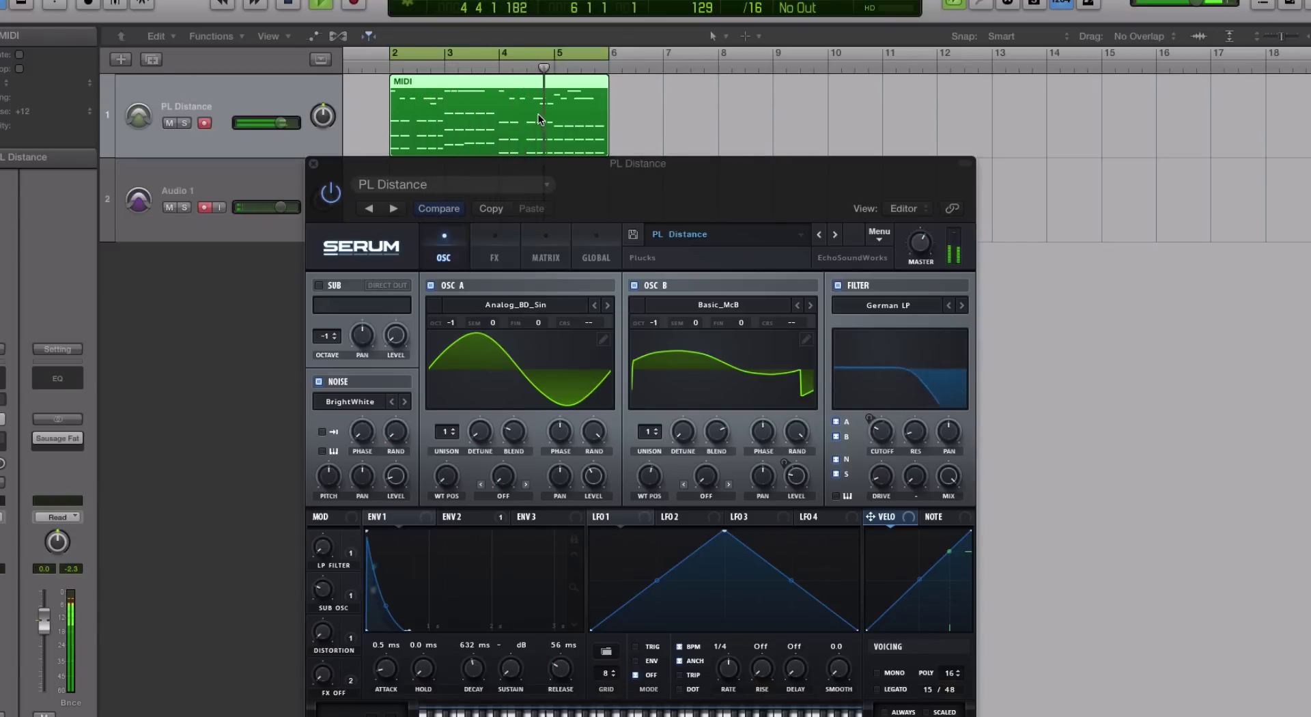
{"action": "key", "text": "space"}
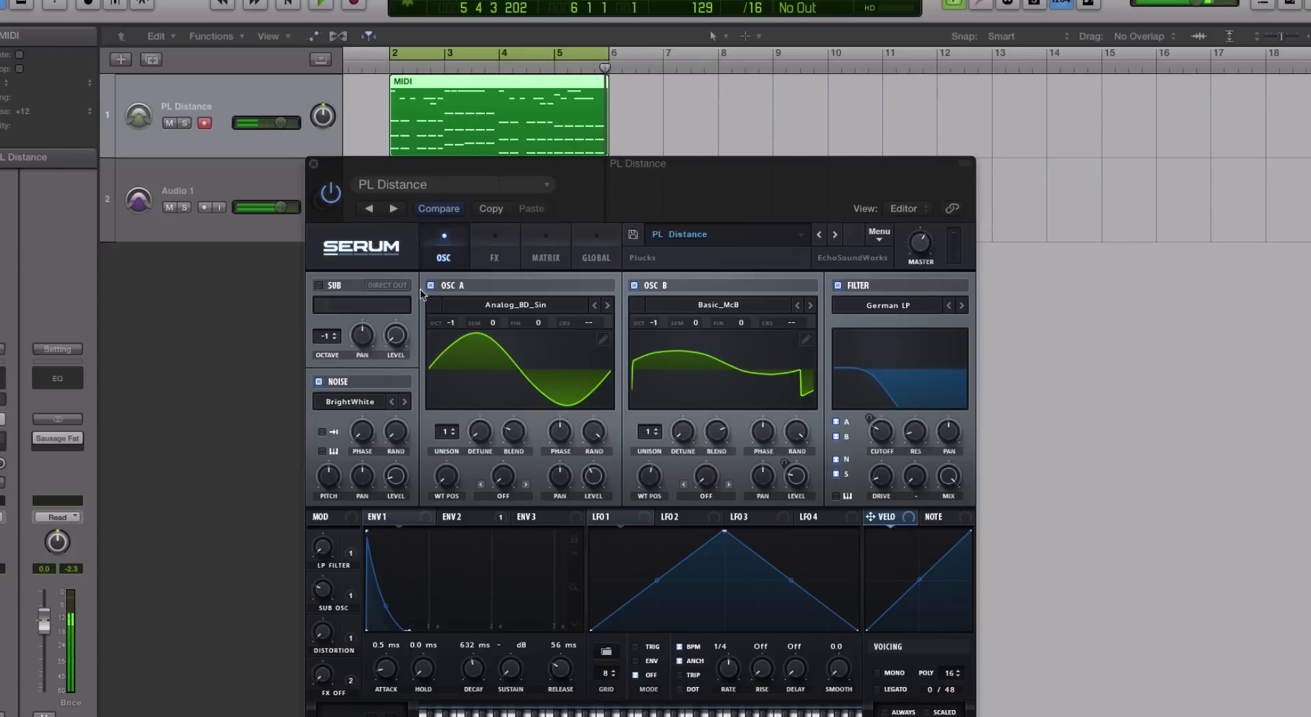
{"action": "left_click", "coordinate": [437, 178]}
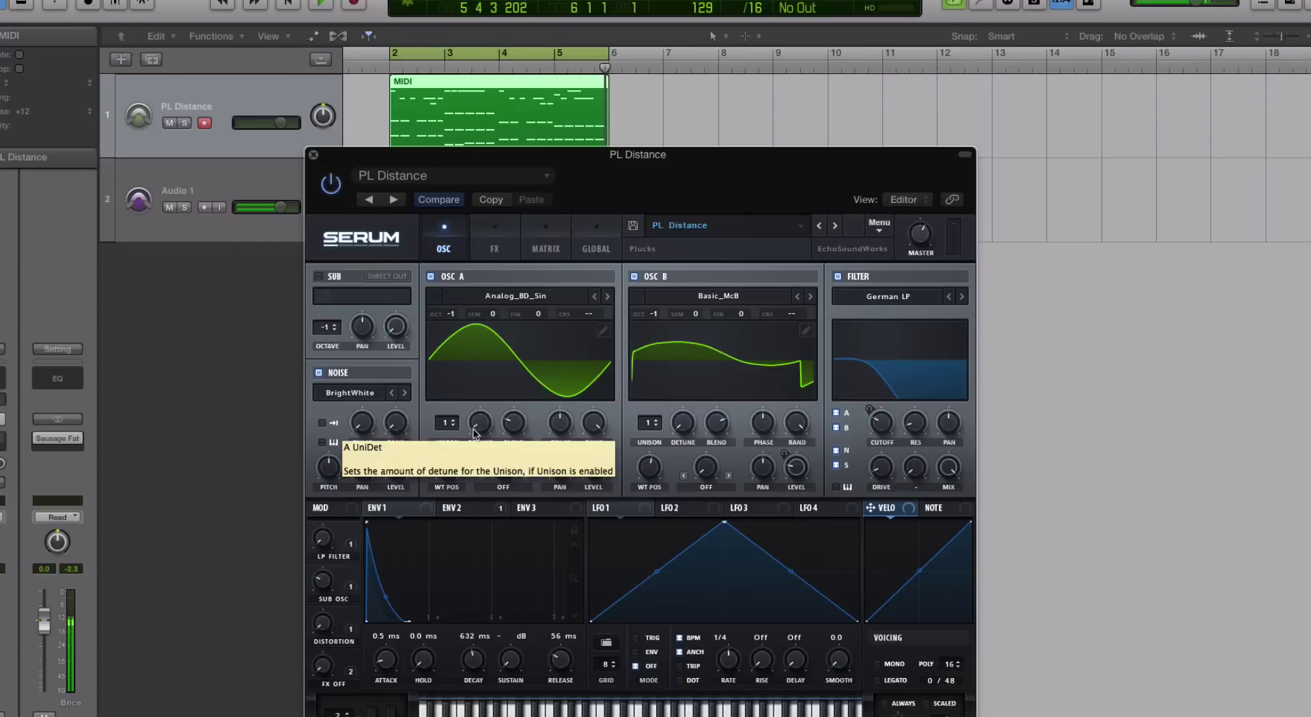
{"action": "left_click_drag", "start_coordinate": [449, 465], "coordinate": [462, 547]}
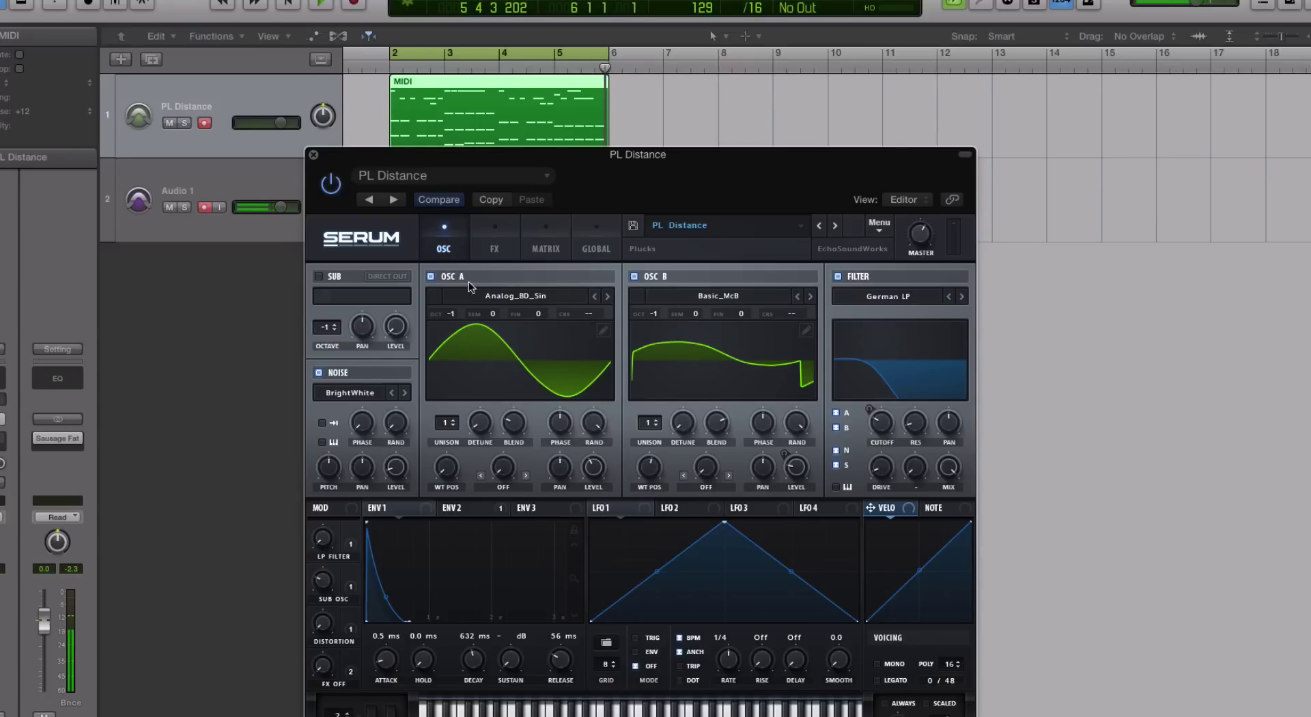
Audition oscillator A with oscillator B disabled, toggling the noise oscillator off and on, and re-enable oscillator B
{"action": "left_click", "coordinate": [633, 276]}
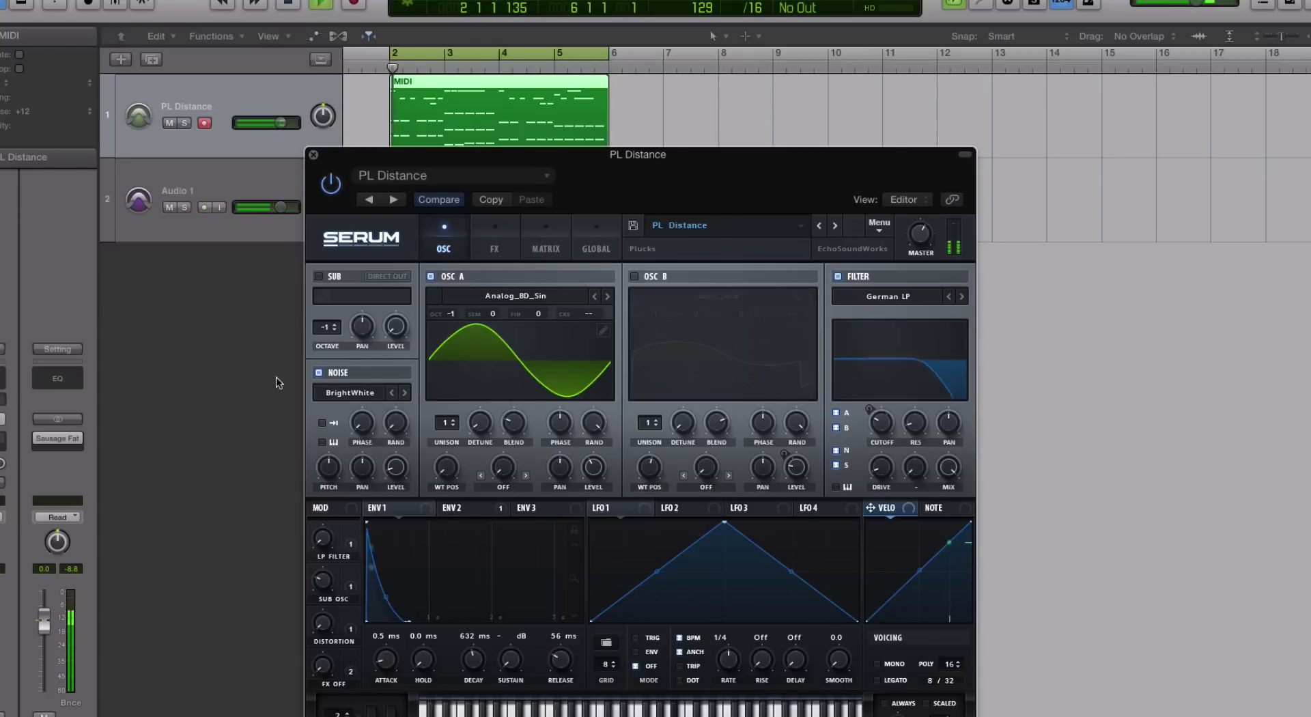
{"action": "left_click", "coordinate": [319, 372]}
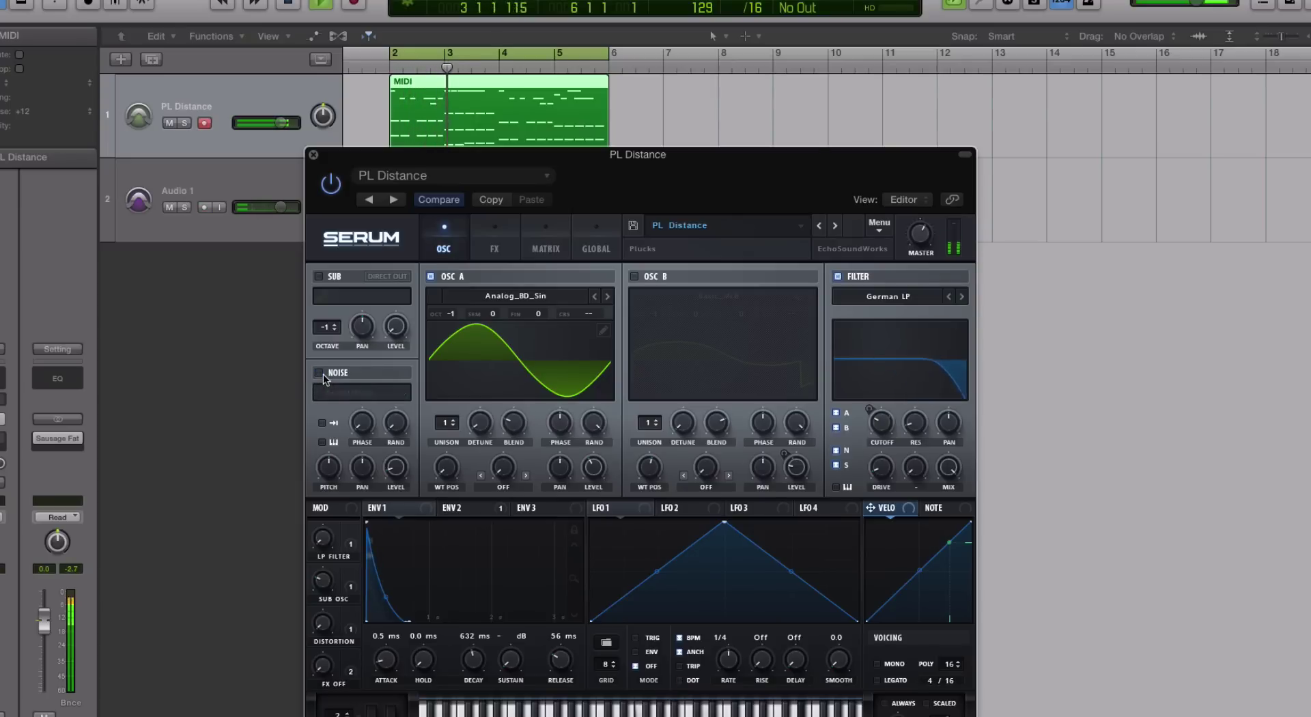
{"action": "left_click", "coordinate": [320, 373]}
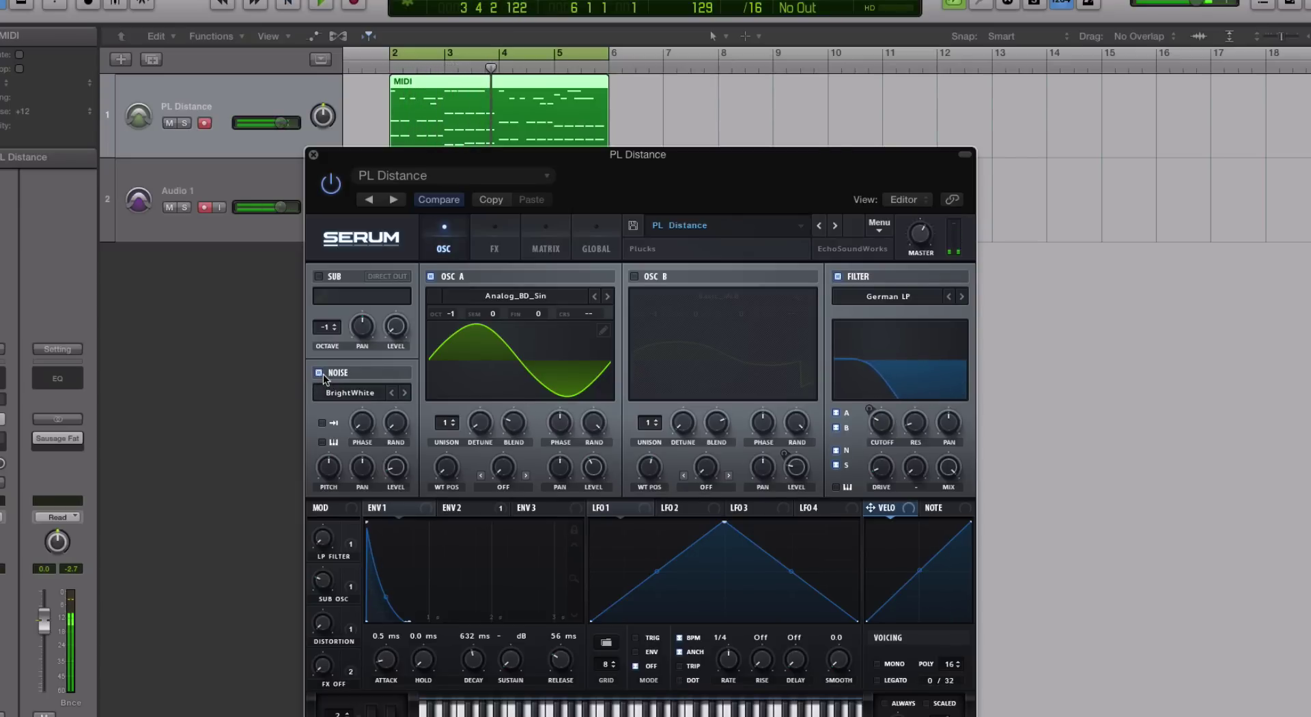
{"action": "left_click", "coordinate": [634, 276]}
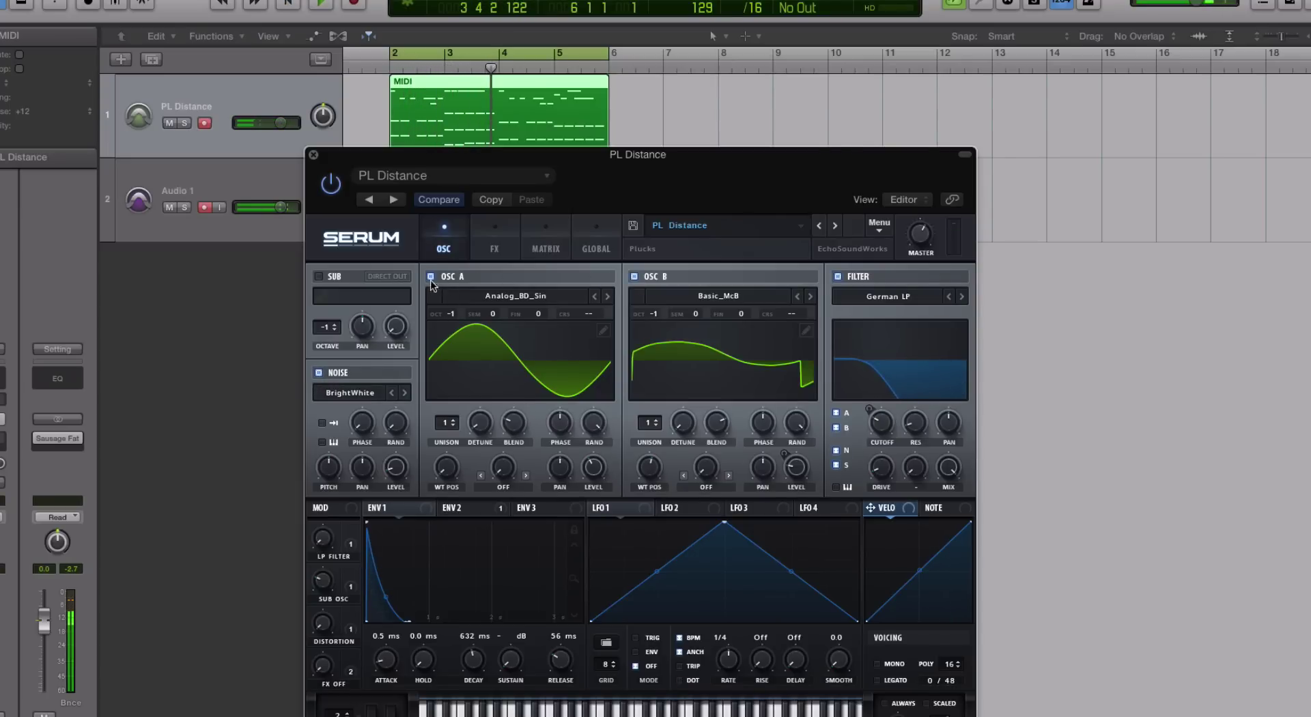
Audition oscillator B alone by disabling oscillator A and the noise oscillator, and switch all three sources back on
{"action": "left_click", "coordinate": [431, 276]}
{"action": "left_click", "coordinate": [319, 374]}
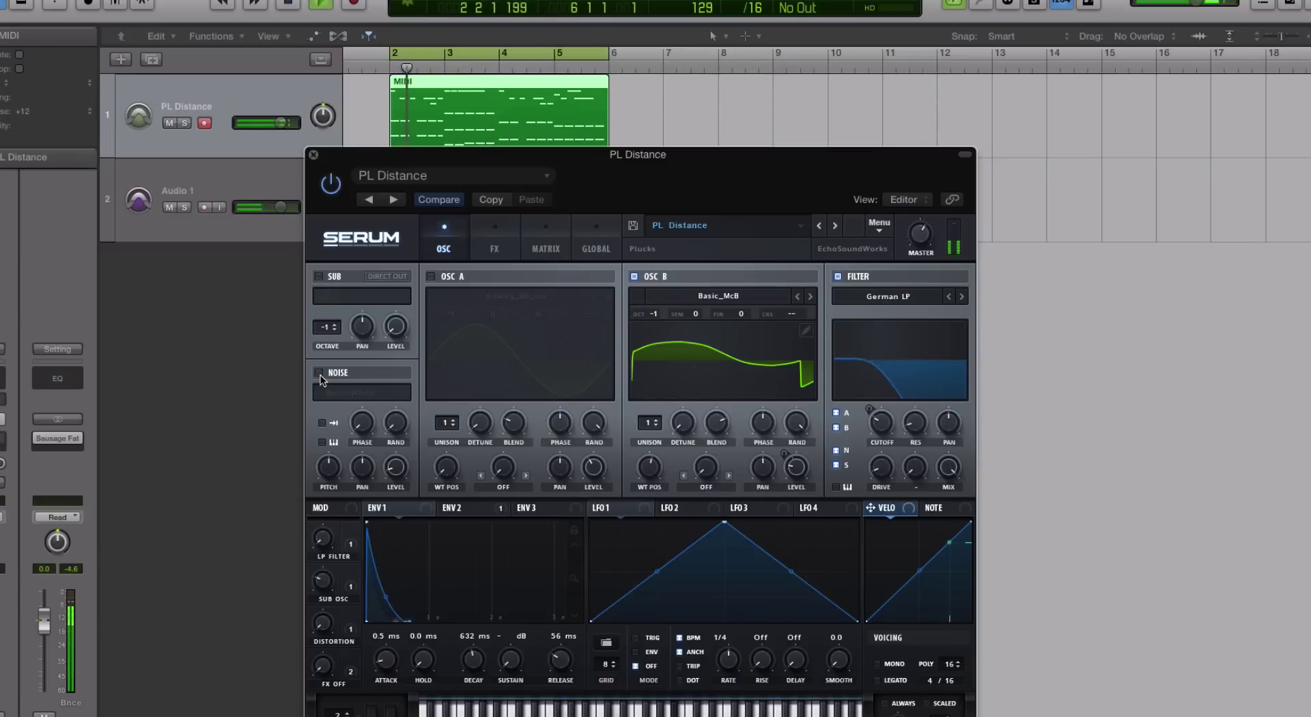
{"action": "left_click", "coordinate": [632, 276]}
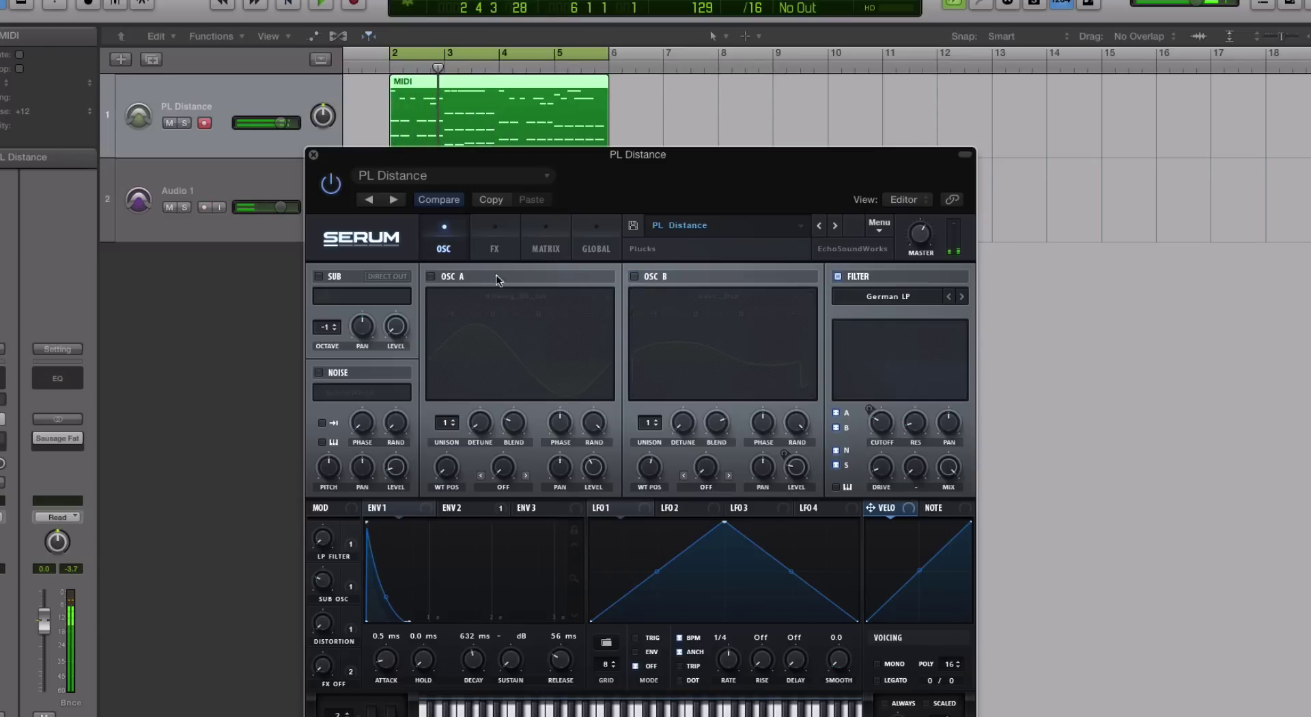
{"action": "left_click", "coordinate": [430, 276]}
{"action": "left_click", "coordinate": [634, 276]}
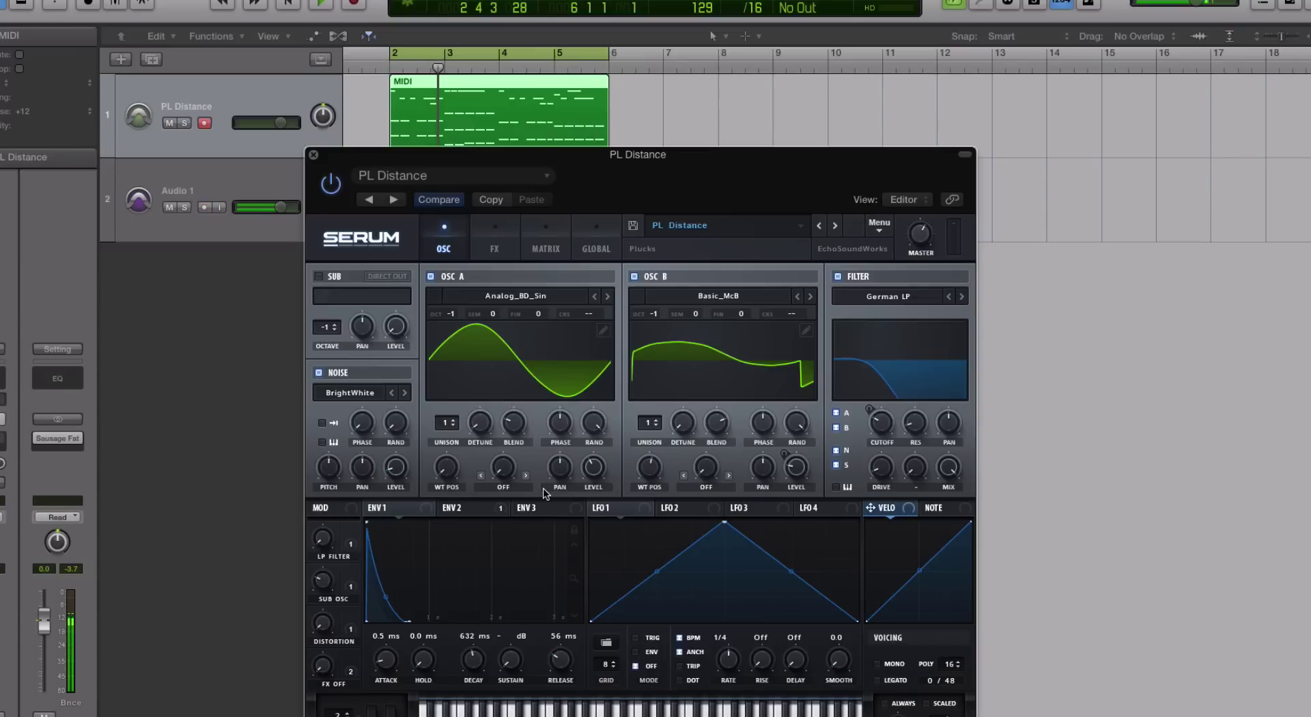
Set oscillator A's warp mode to Bend + and sweep its warp amount up and back down
{"action": "left_click", "coordinate": [504, 488]}
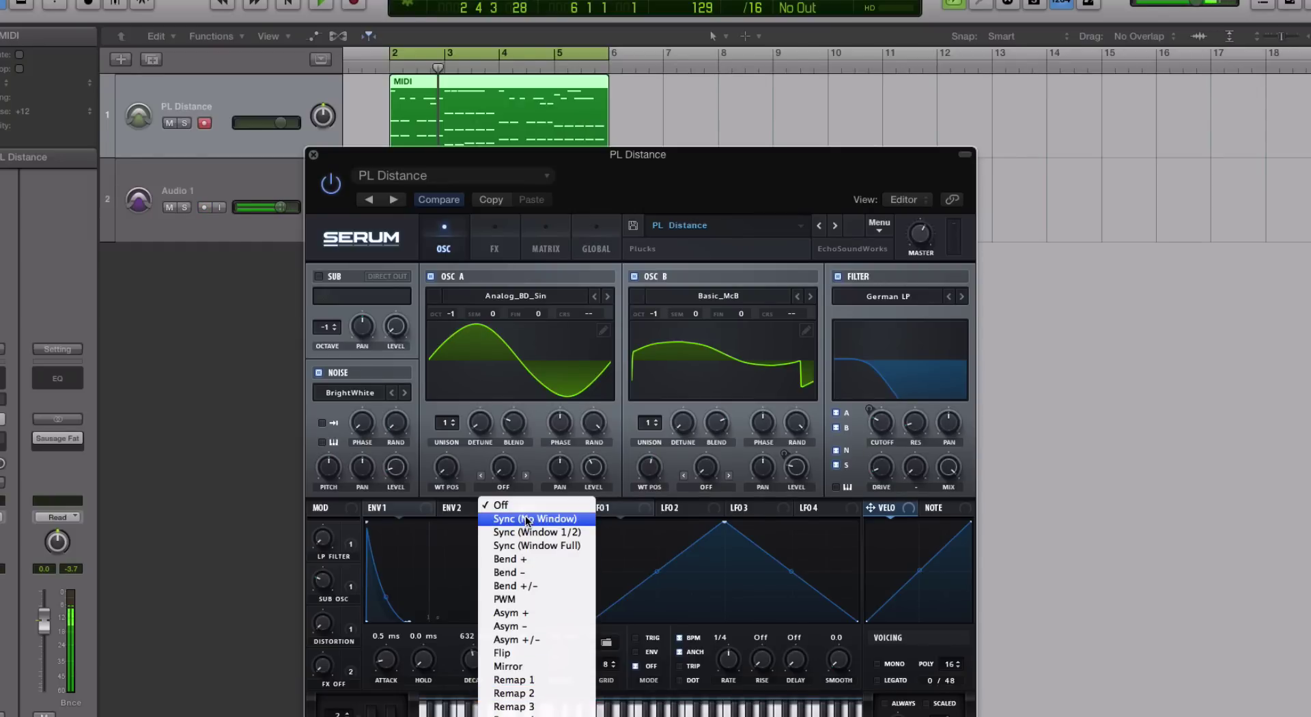
{"action": "left_click", "coordinate": [524, 559]}
{"action": "left_click_drag", "start_coordinate": [503, 465], "coordinate": [496, 278]}
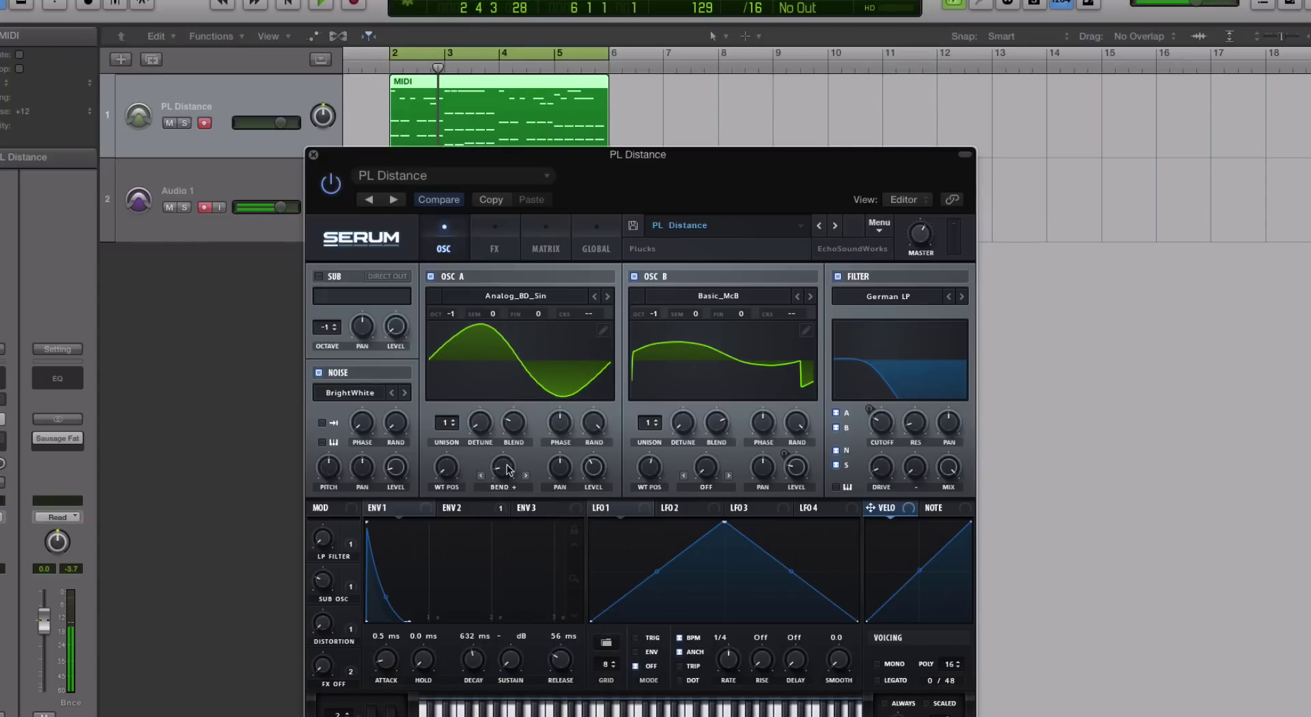
{"action": "left_click_drag", "start_coordinate": [512, 467], "coordinate": [517, 307]}
{"action": "left_click", "coordinate": [506, 487]}
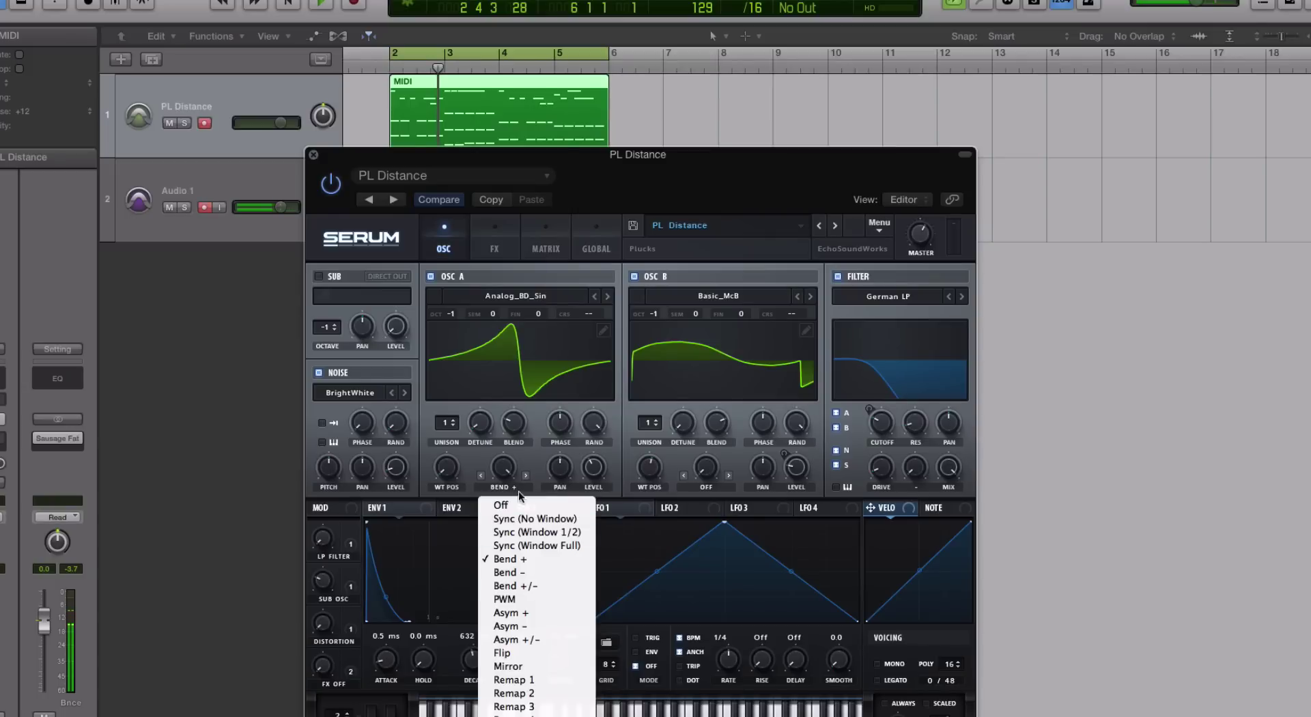
{"action": "left_click", "coordinate": [504, 469]}
{"action": "left_click_drag", "start_coordinate": [504, 469], "coordinate": [498, 571]}
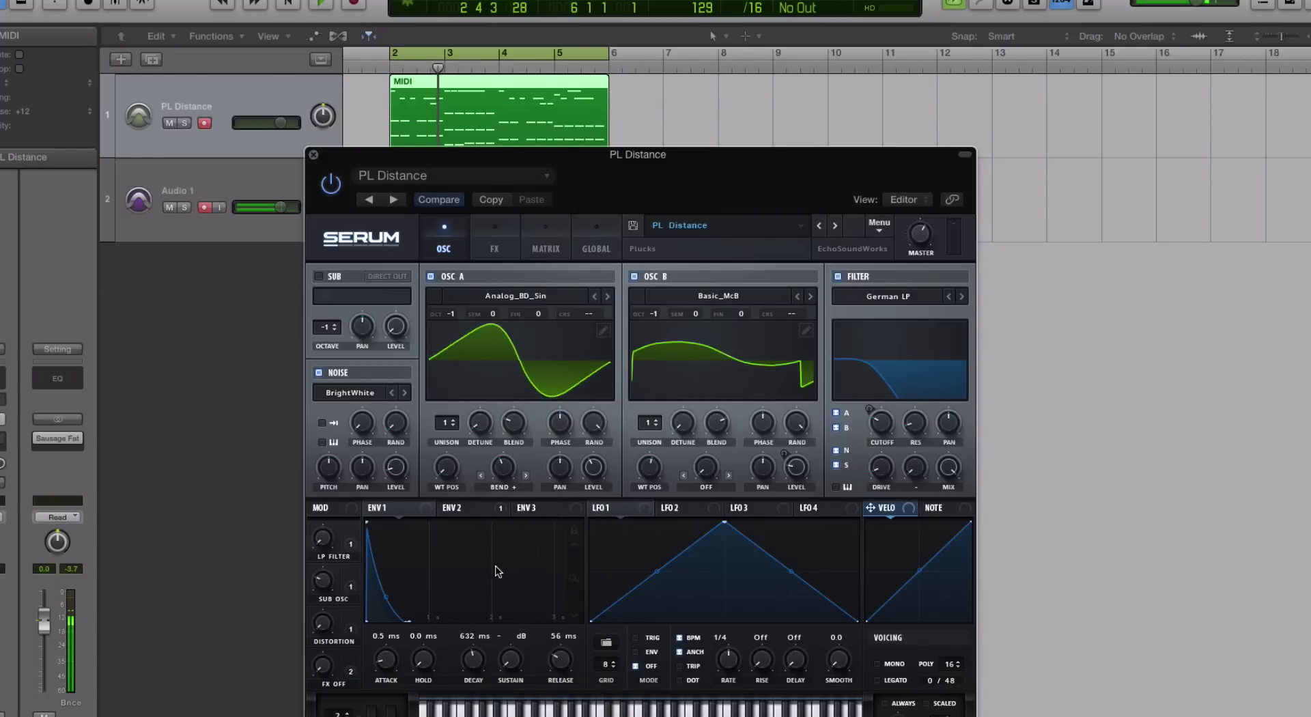
Change oscillator A's warp mode to Sync (No Window) and raise the warp amount
{"action": "left_click", "coordinate": [496, 482]}
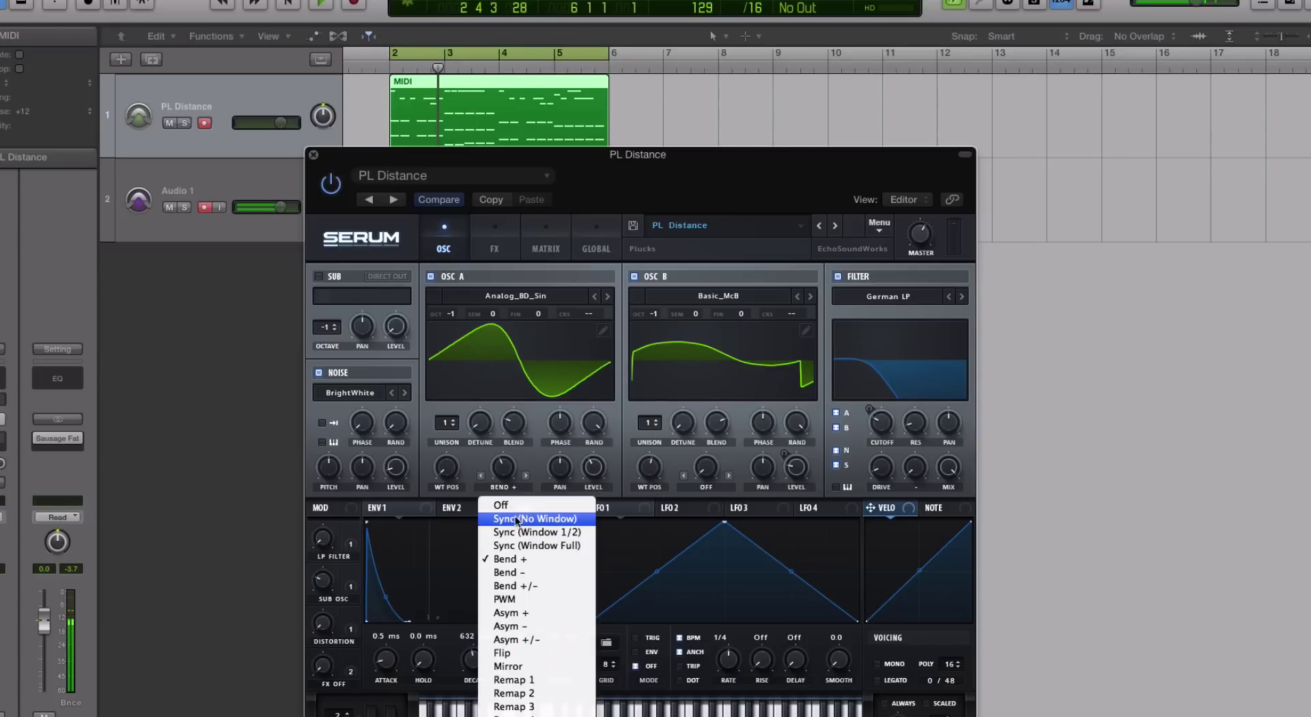
{"action": "left_click", "coordinate": [517, 521]}
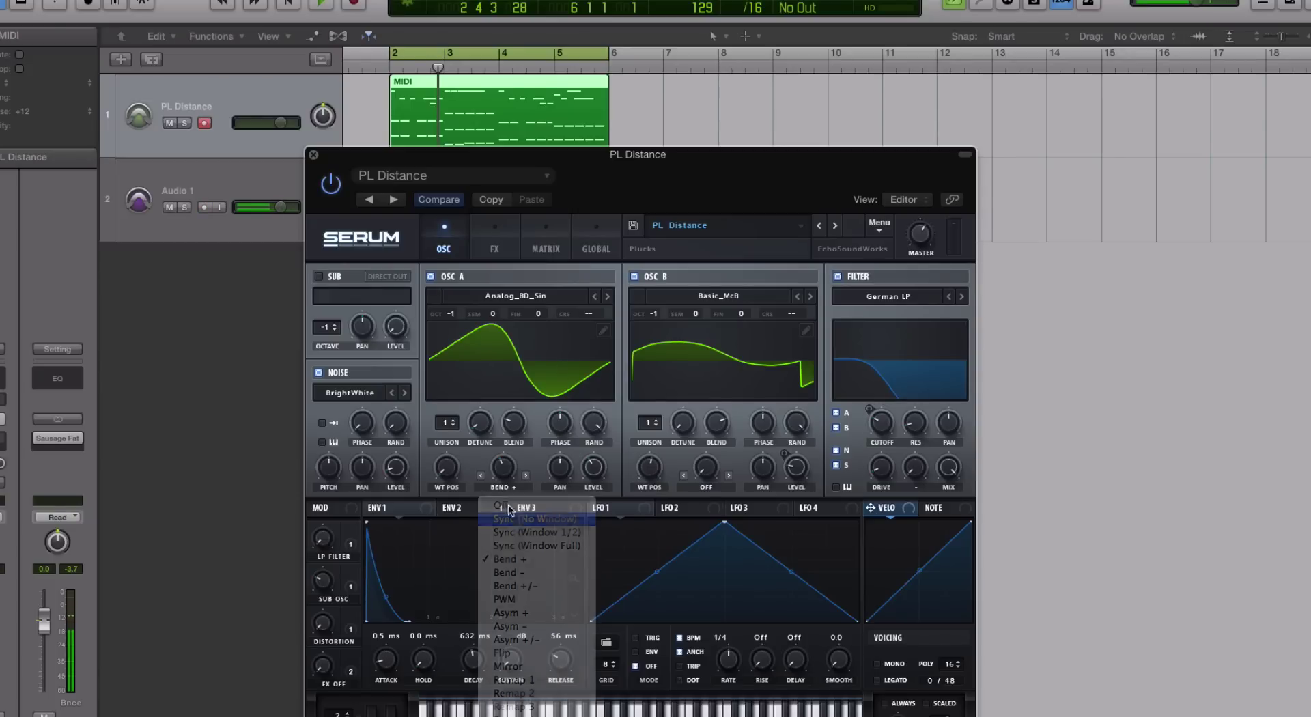
{"action": "mouse_move", "coordinate": [501, 472]}
{"action": "left_click_drag", "start_coordinate": [501, 472], "coordinate": [501, 301]}
Try the FM (from B) and Remap 1 warp modes on oscillator A, and return the warp mode to Off
{"action": "left_click", "coordinate": [503, 485]}
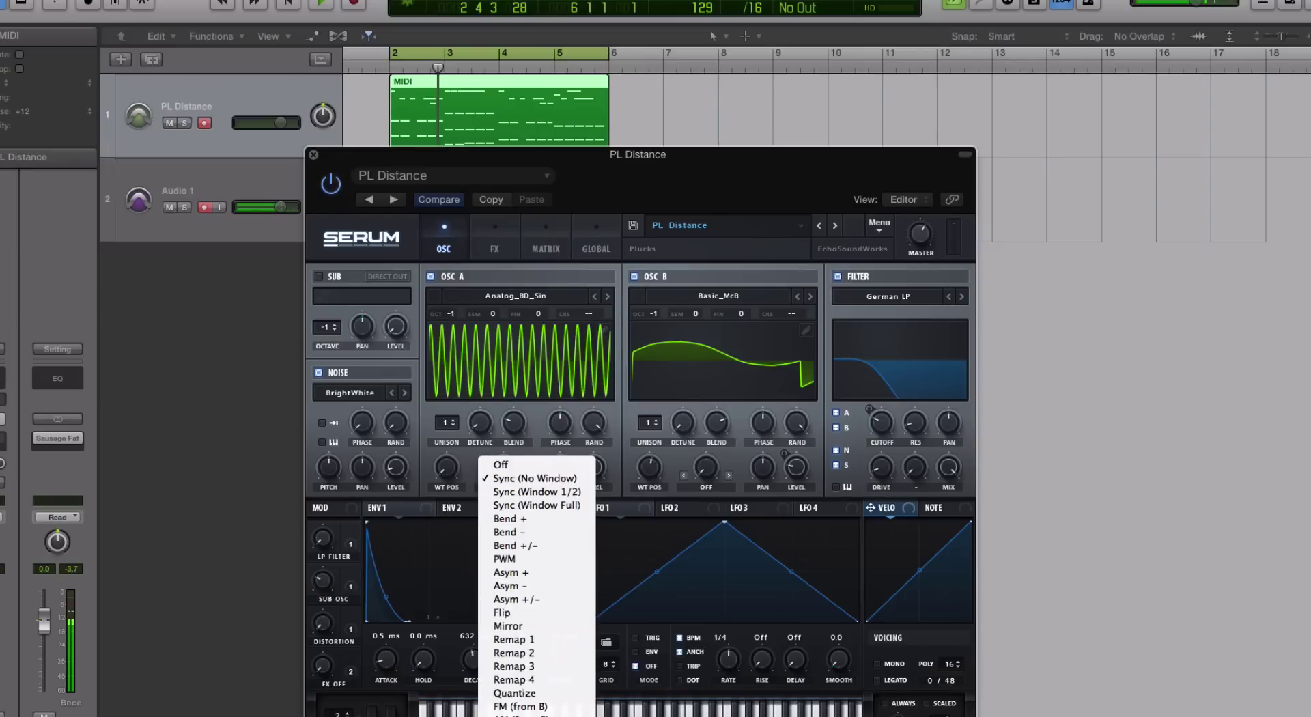
{"action": "left_click", "coordinate": [513, 676]}
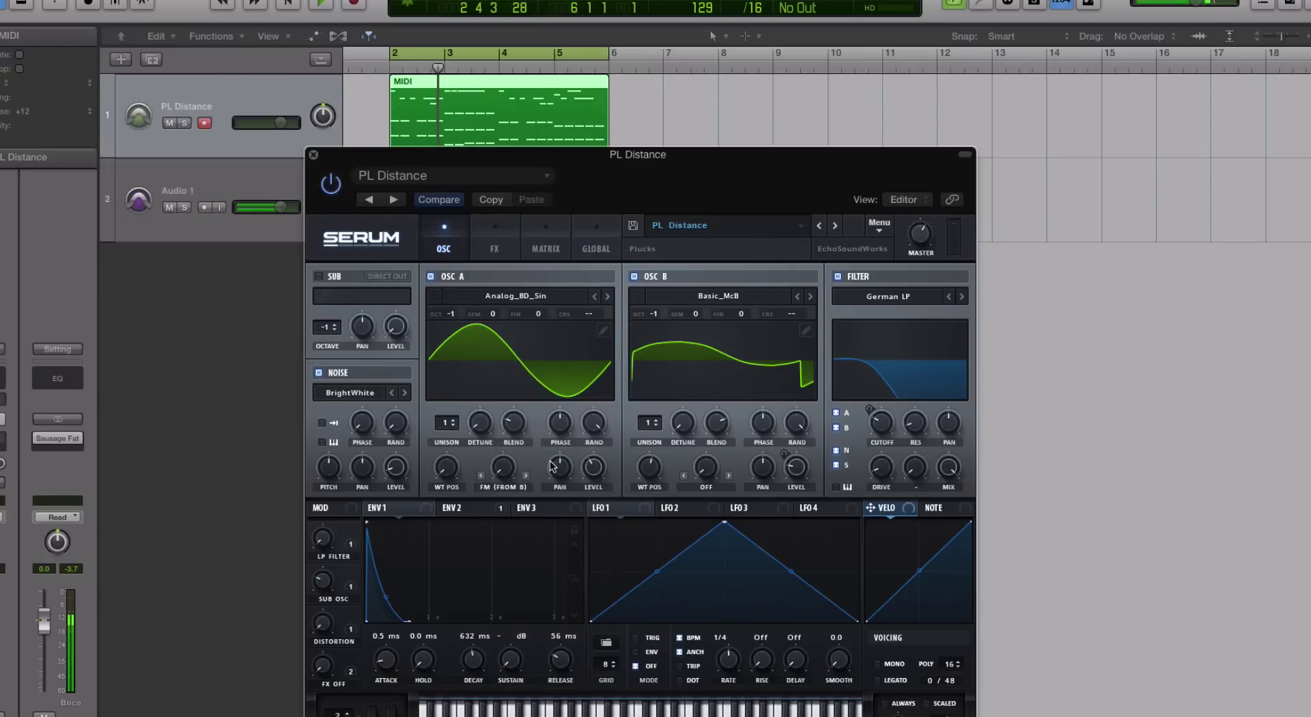
{"action": "left_click", "coordinate": [503, 485]}
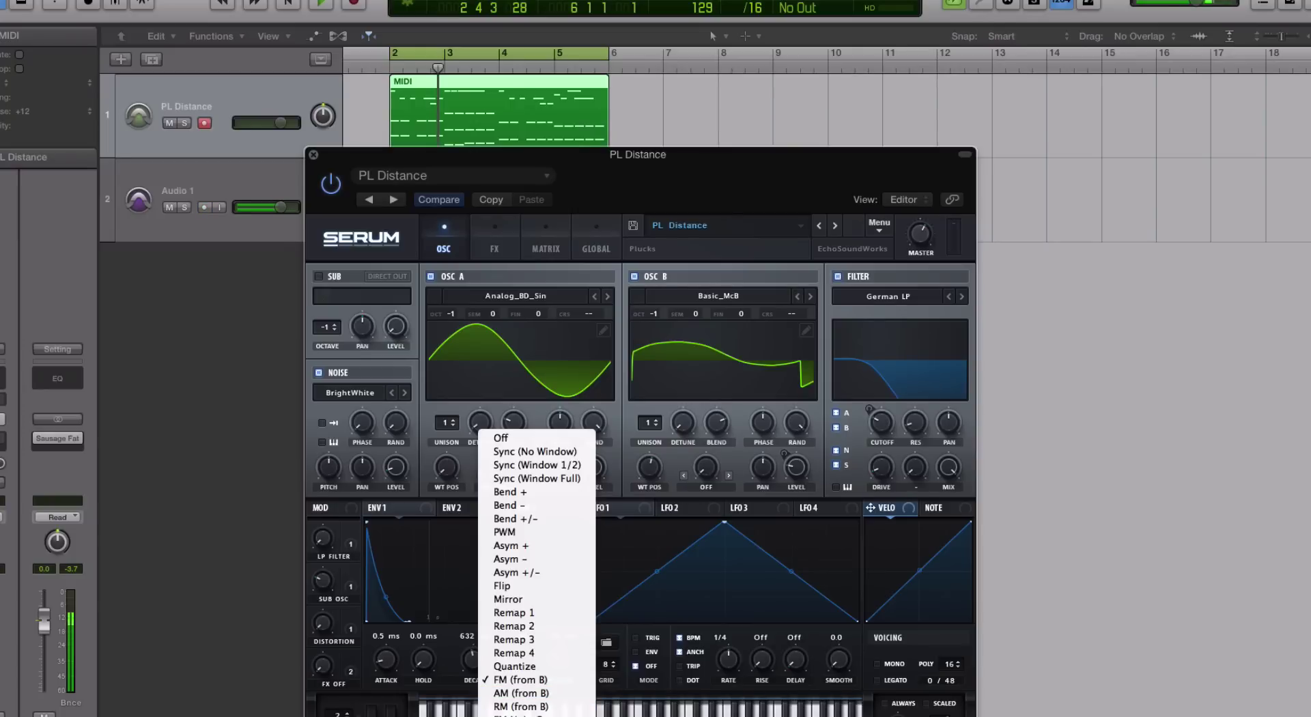
{"action": "left_click", "coordinate": [551, 614]}
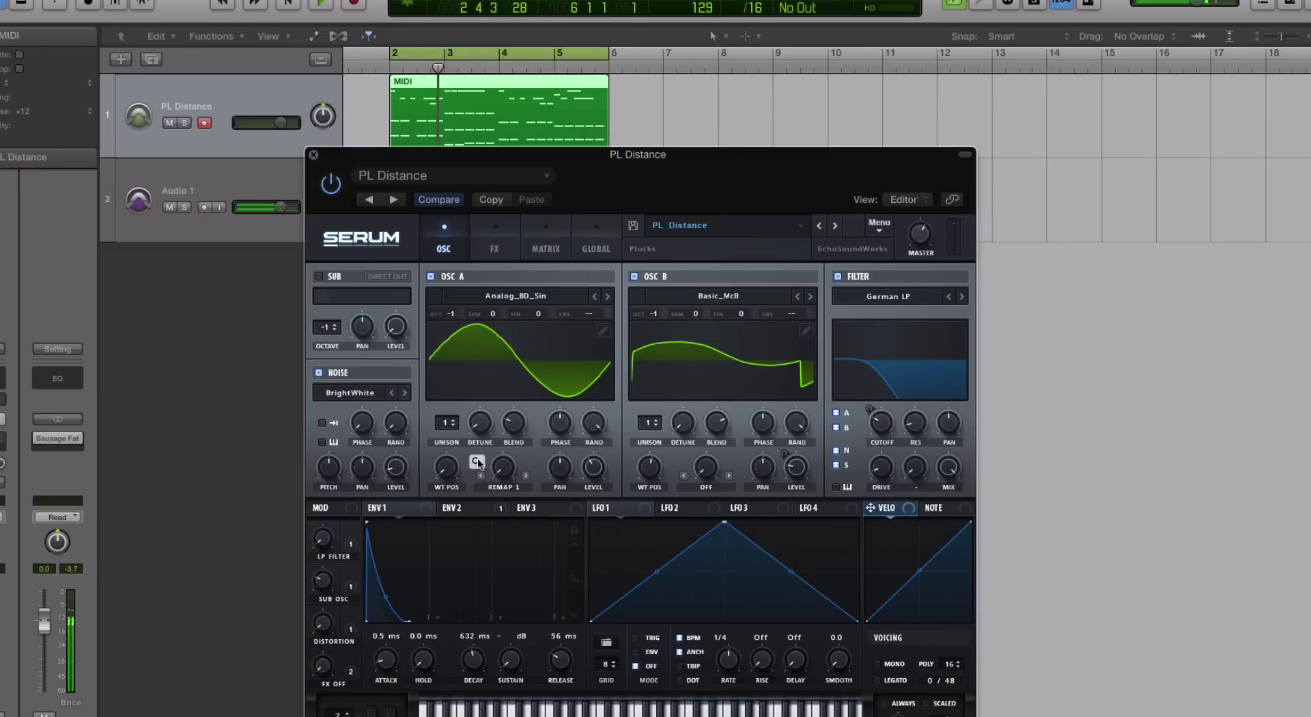
{"action": "left_click", "coordinate": [501, 484]}
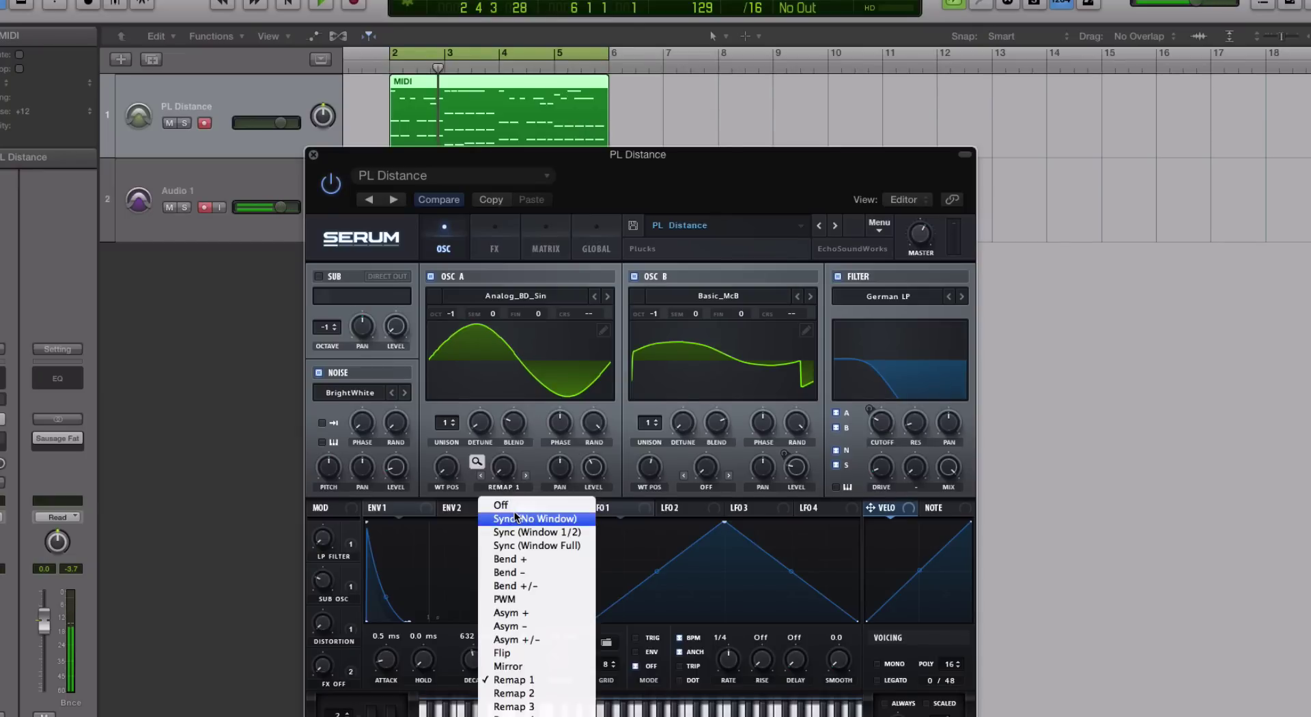
{"action": "left_click", "coordinate": [511, 511]}
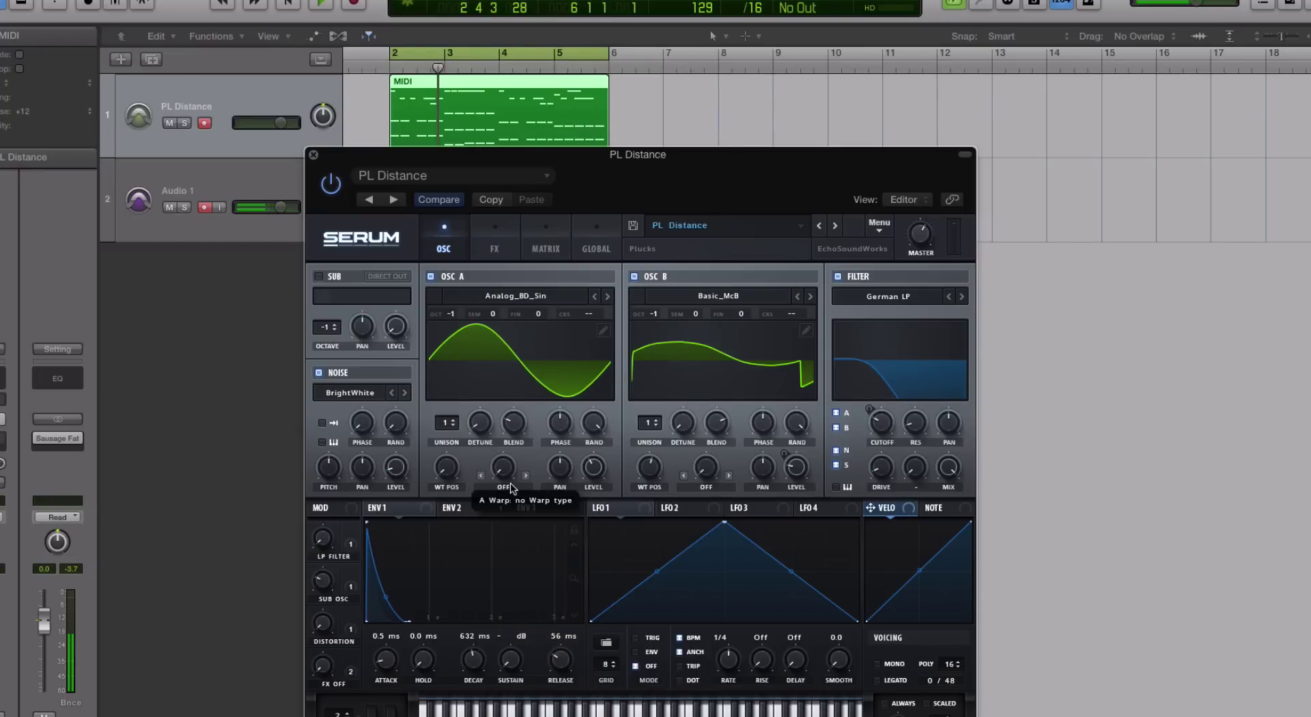
Set oscillator A's warp mode to Remap 1 and sweep its warp amount up and back down
{"action": "left_click", "coordinate": [510, 484]}
{"action": "left_click", "coordinate": [534, 614]}
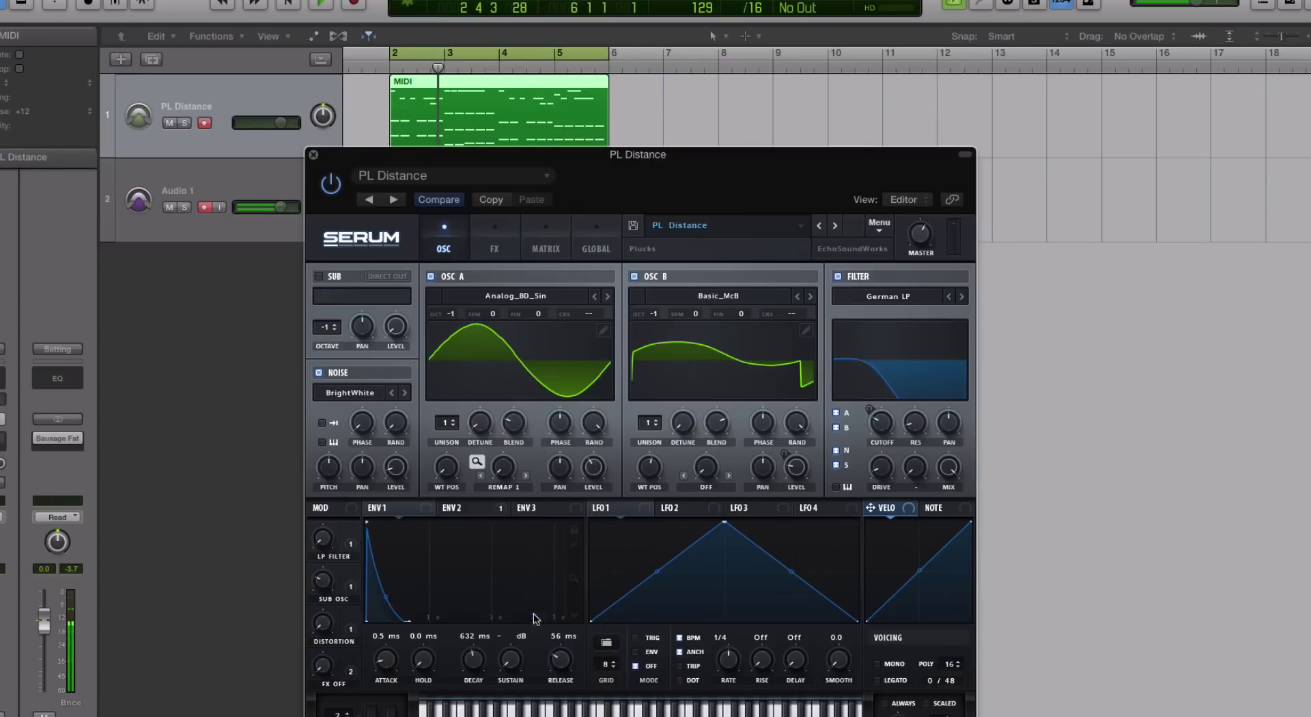
{"action": "left_click_drag", "start_coordinate": [501, 469], "coordinate": [506, 364]}
{"action": "left_click_drag", "start_coordinate": [492, 471], "coordinate": [516, 587]}
{"action": "left_click_drag", "start_coordinate": [503, 470], "coordinate": [506, 565]}
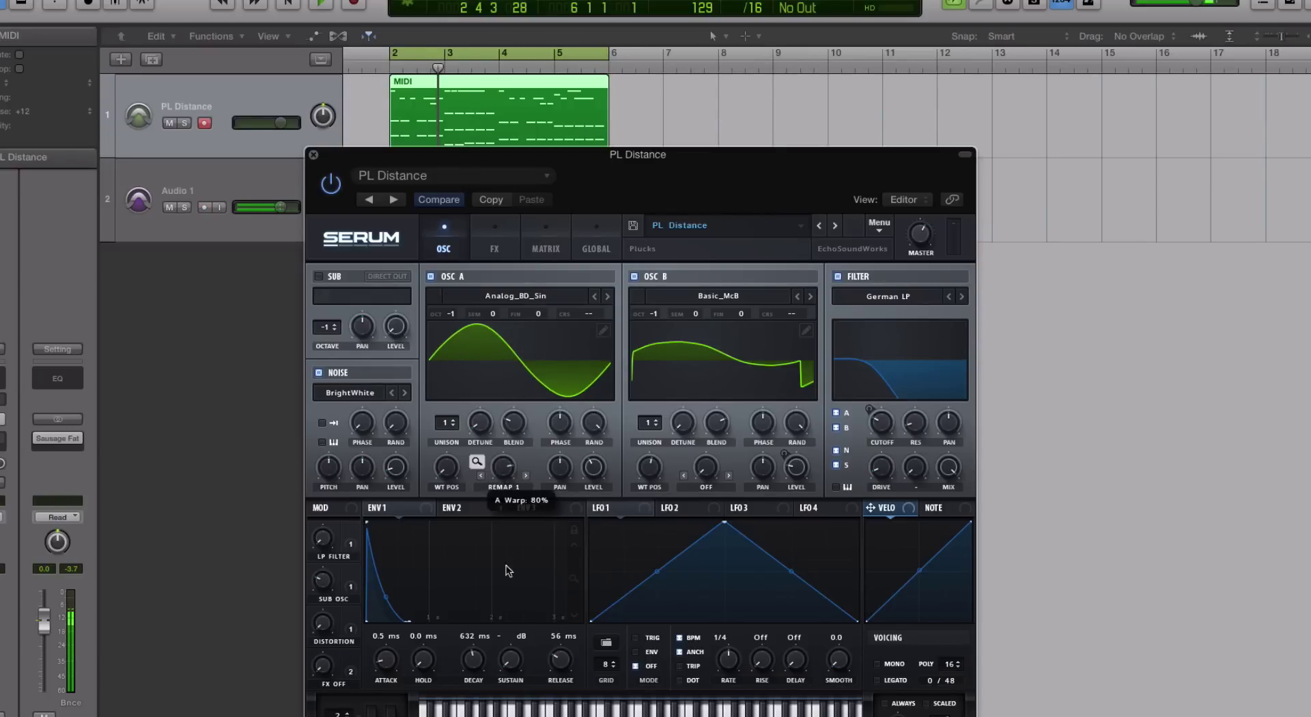
Open oscillator A's remap curve for editing and move its points into a rising ramp with a step up to full height
{"action": "left_click", "coordinate": [477, 463]}
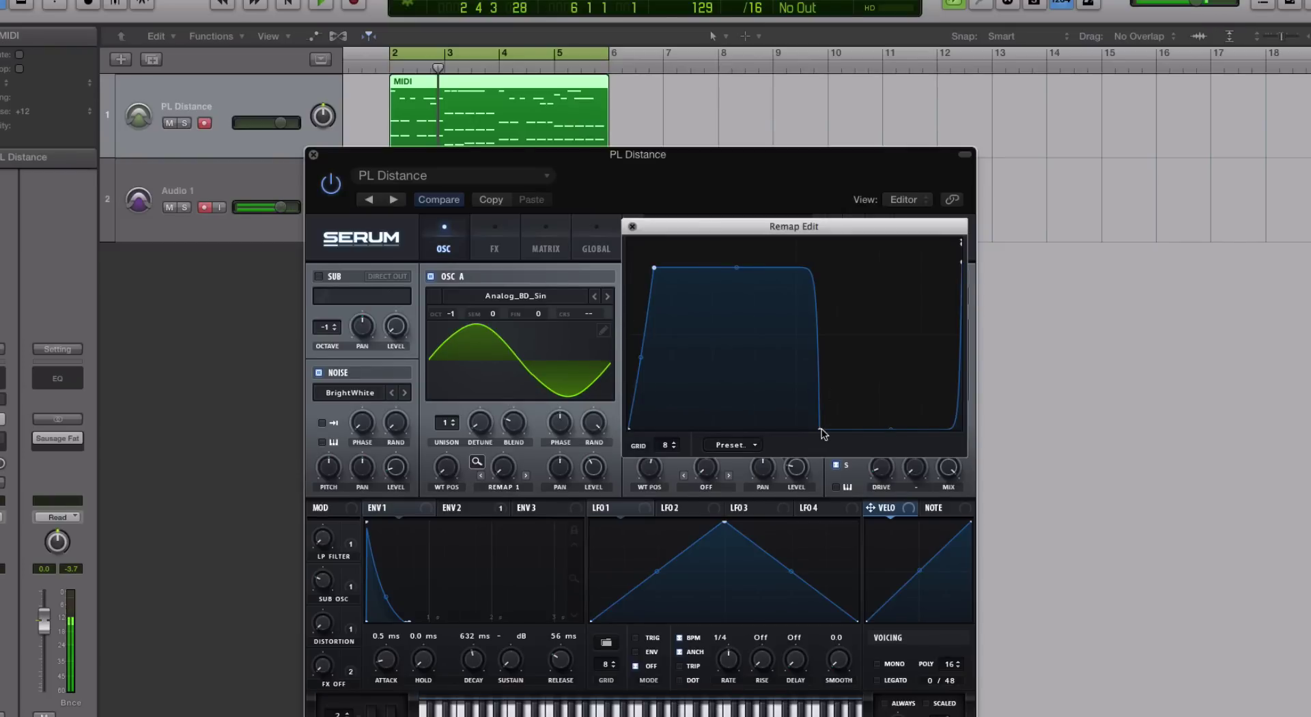
{"action": "left_click_drag", "start_coordinate": [819, 431], "coordinate": [863, 267]}
{"action": "left_click_drag", "start_coordinate": [659, 268], "coordinate": [761, 359]}
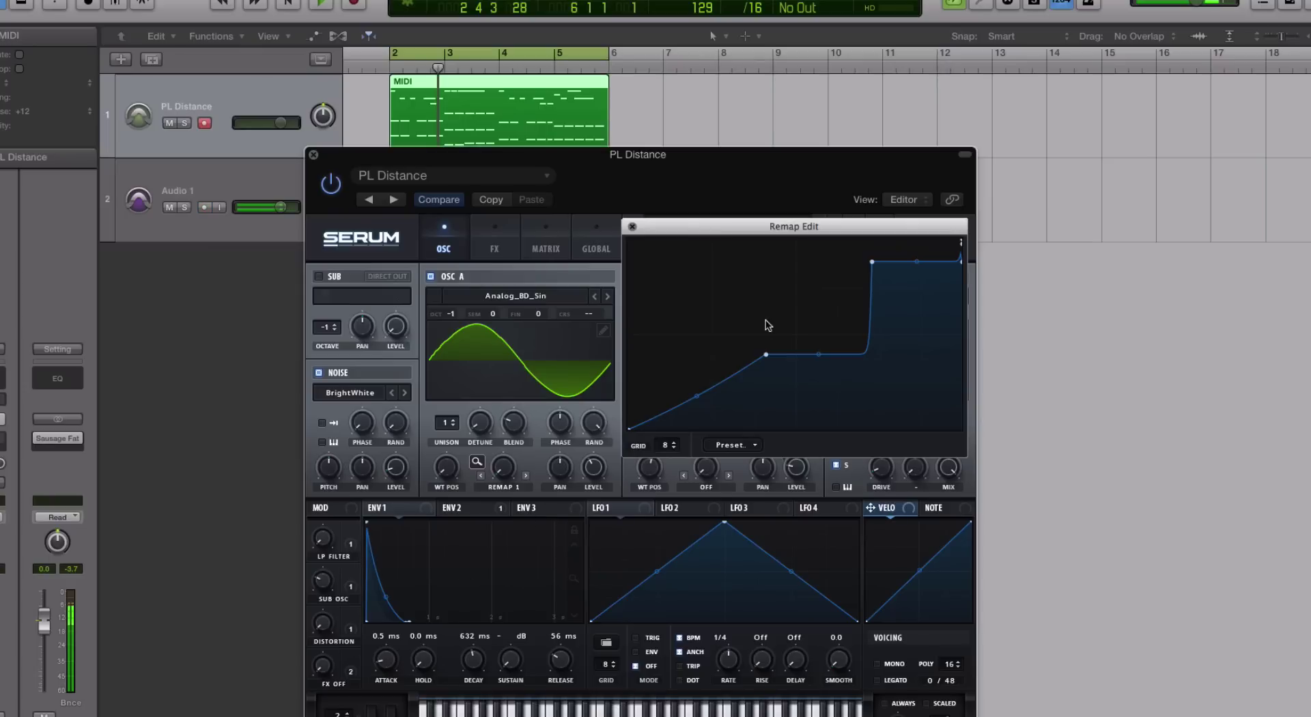
{"action": "left_click_drag", "start_coordinate": [866, 263], "coordinate": [877, 217]}
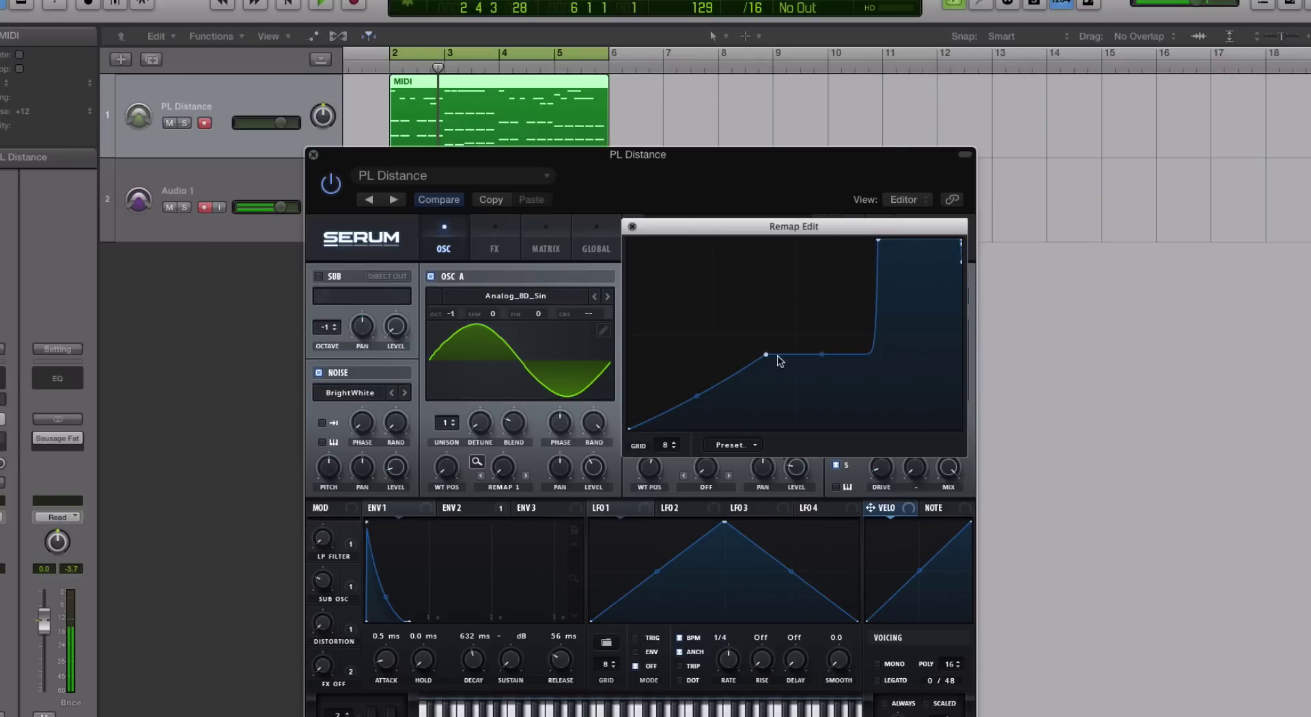
Add points to the remap curve and shape a full-height ramp followed by a narrow, deep notch
{"action": "double_click", "coordinate": [822, 351]}
{"action": "double_click", "coordinate": [794, 355]}
{"action": "double_click", "coordinate": [767, 354]}
{"action": "left_click_drag", "start_coordinate": [788, 354], "coordinate": [801, 227]}
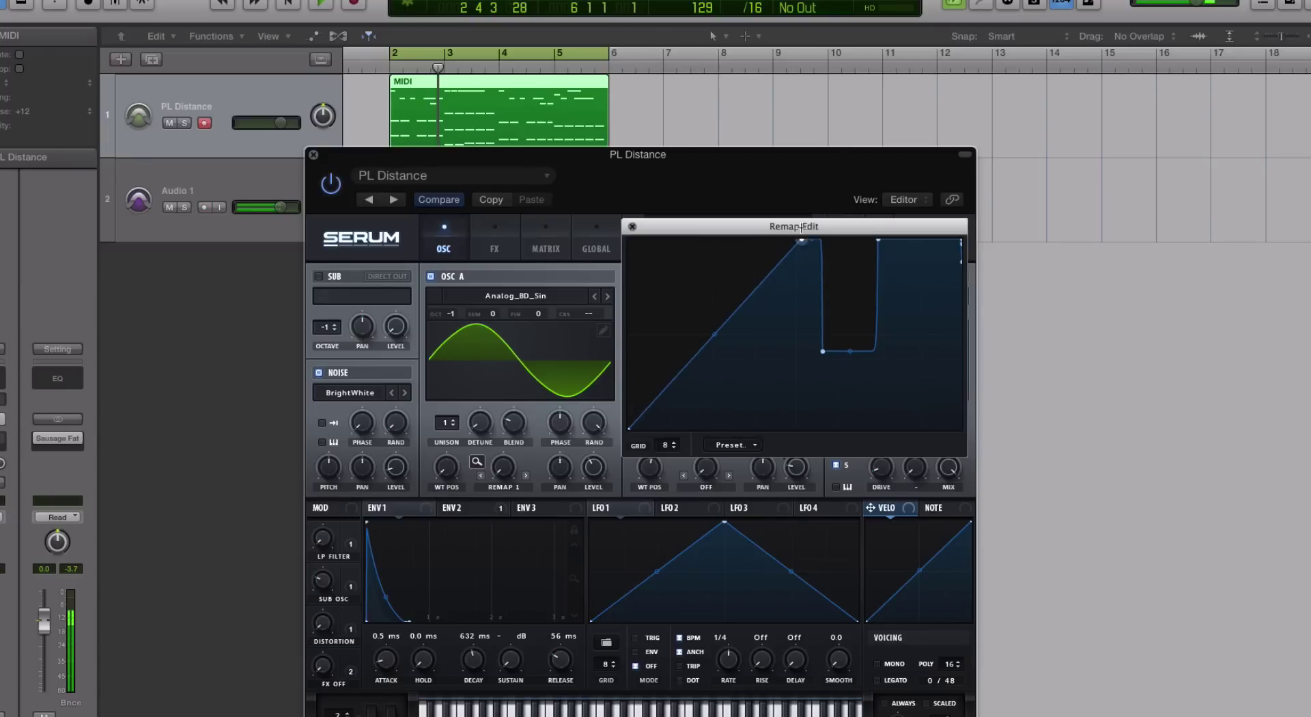
{"action": "left_click_drag", "start_coordinate": [851, 351], "coordinate": [819, 393]}
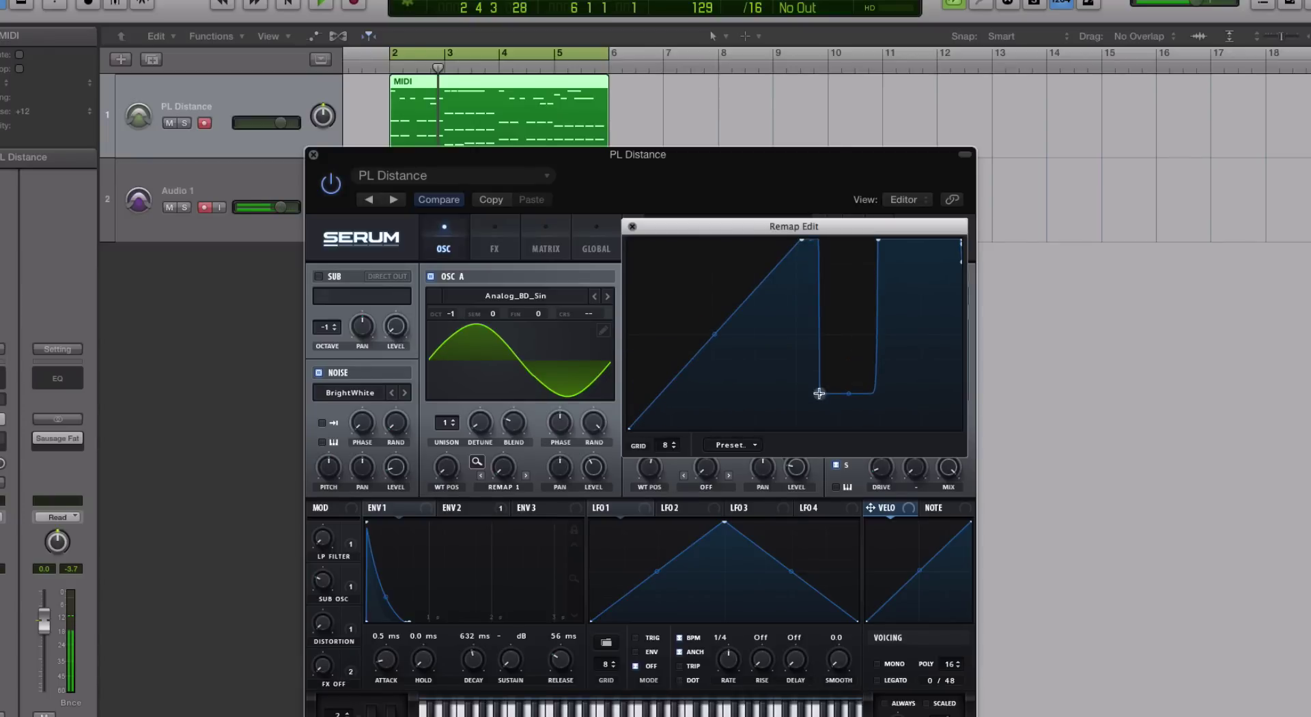
Sweep oscillator A's warp amount upward to preview the edited remap curve, and reset the amount to 0%
{"action": "left_click_drag", "start_coordinate": [496, 470], "coordinate": [502, 378]}
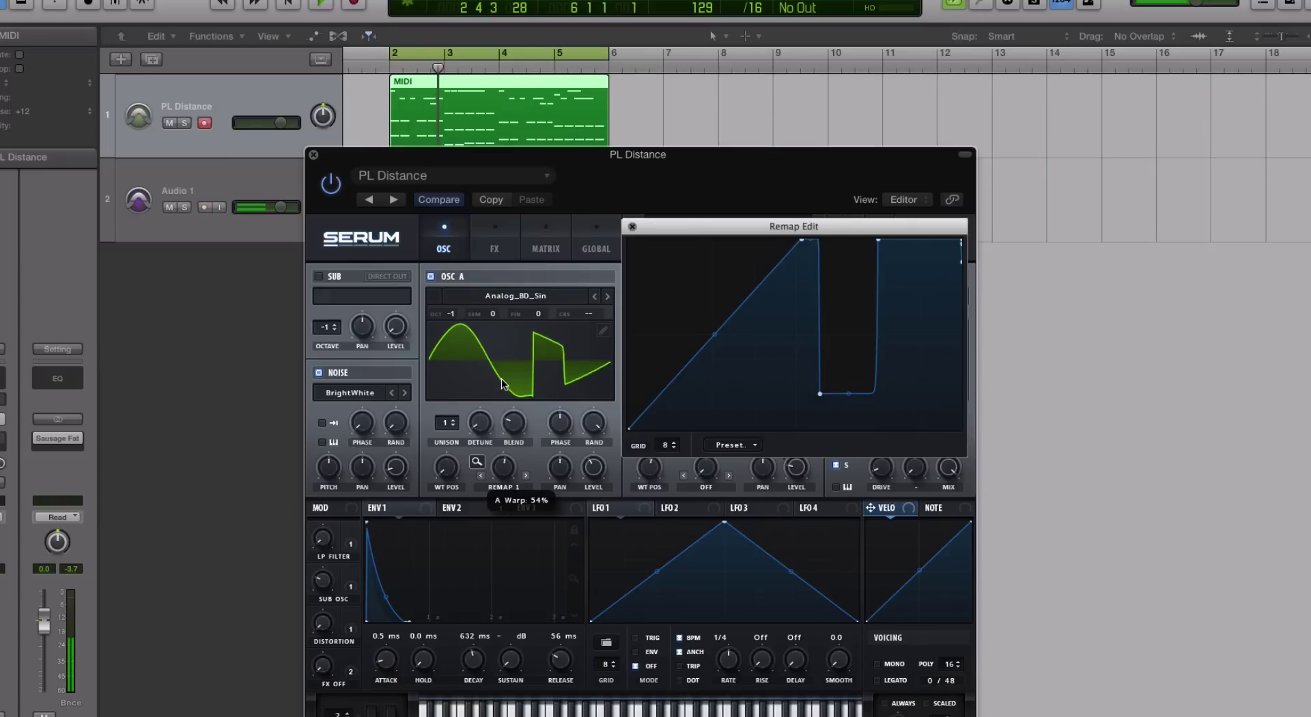
{"action": "left_click_drag", "start_coordinate": [504, 463], "coordinate": [527, 334]}
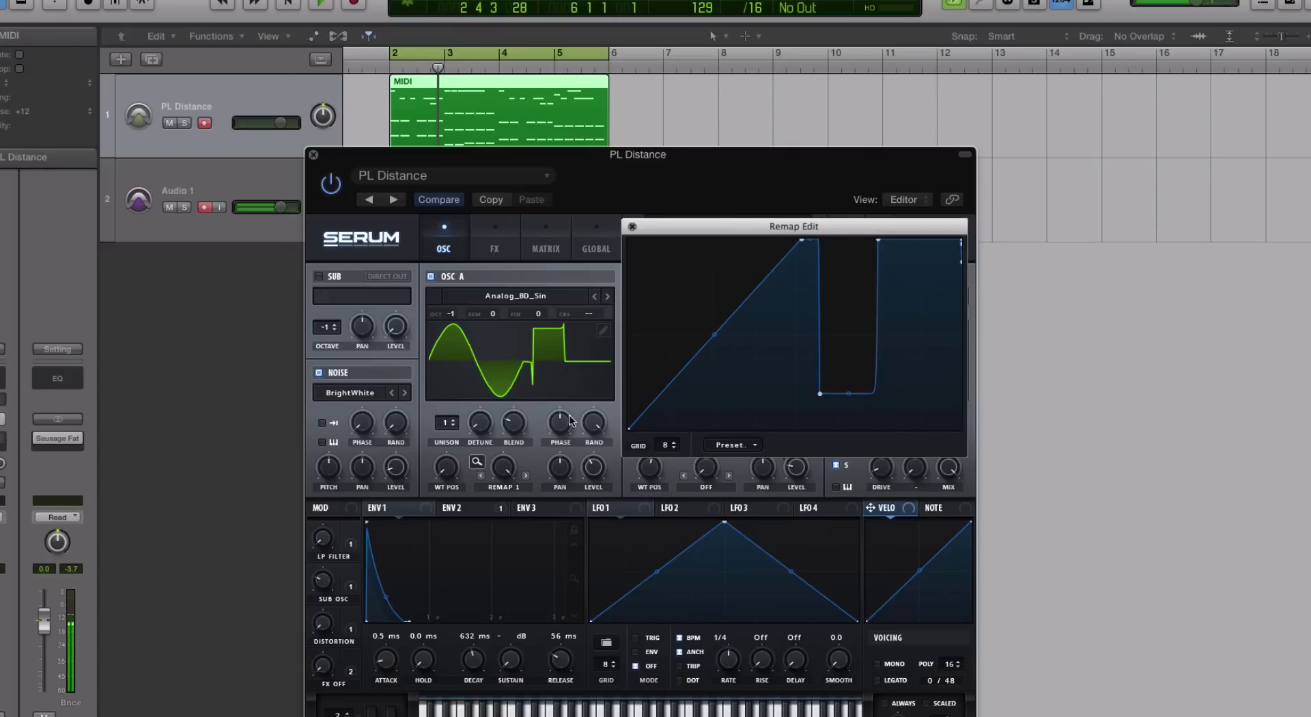
{"action": "left_click_drag", "start_coordinate": [449, 471], "coordinate": [499, 527]}
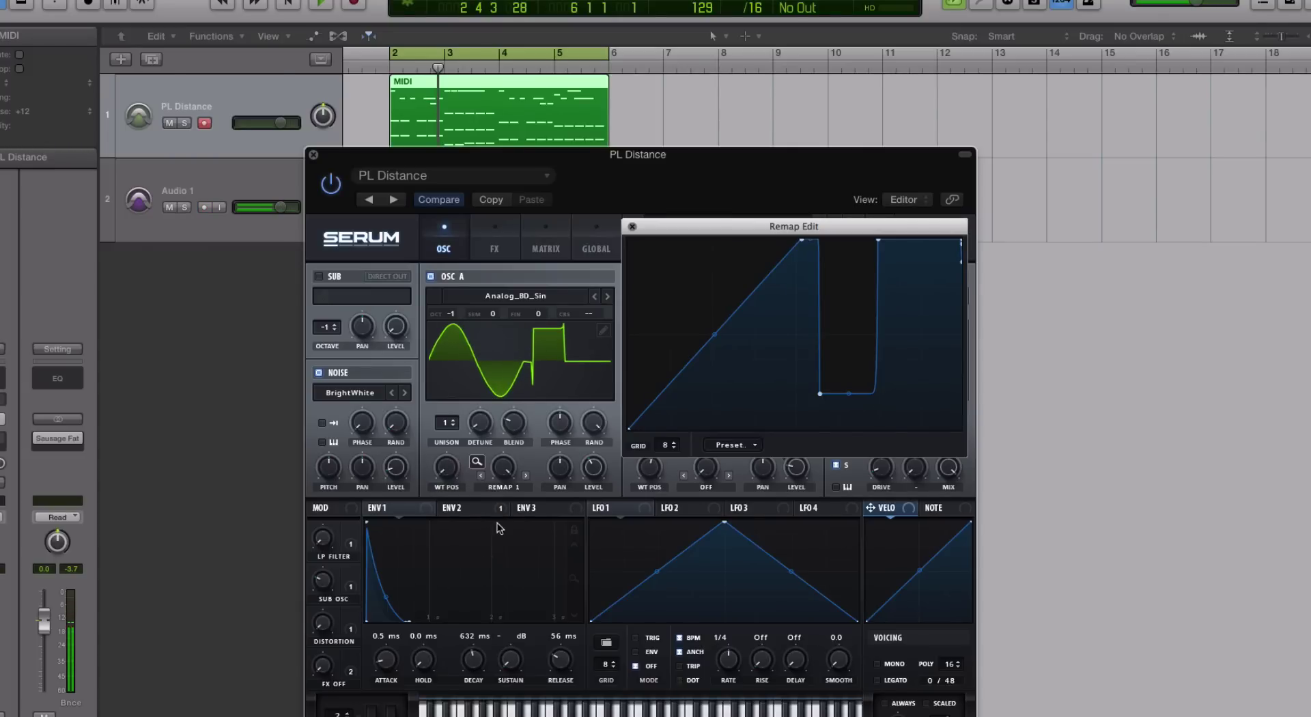
{"action": "double_click", "coordinate": [507, 468]}
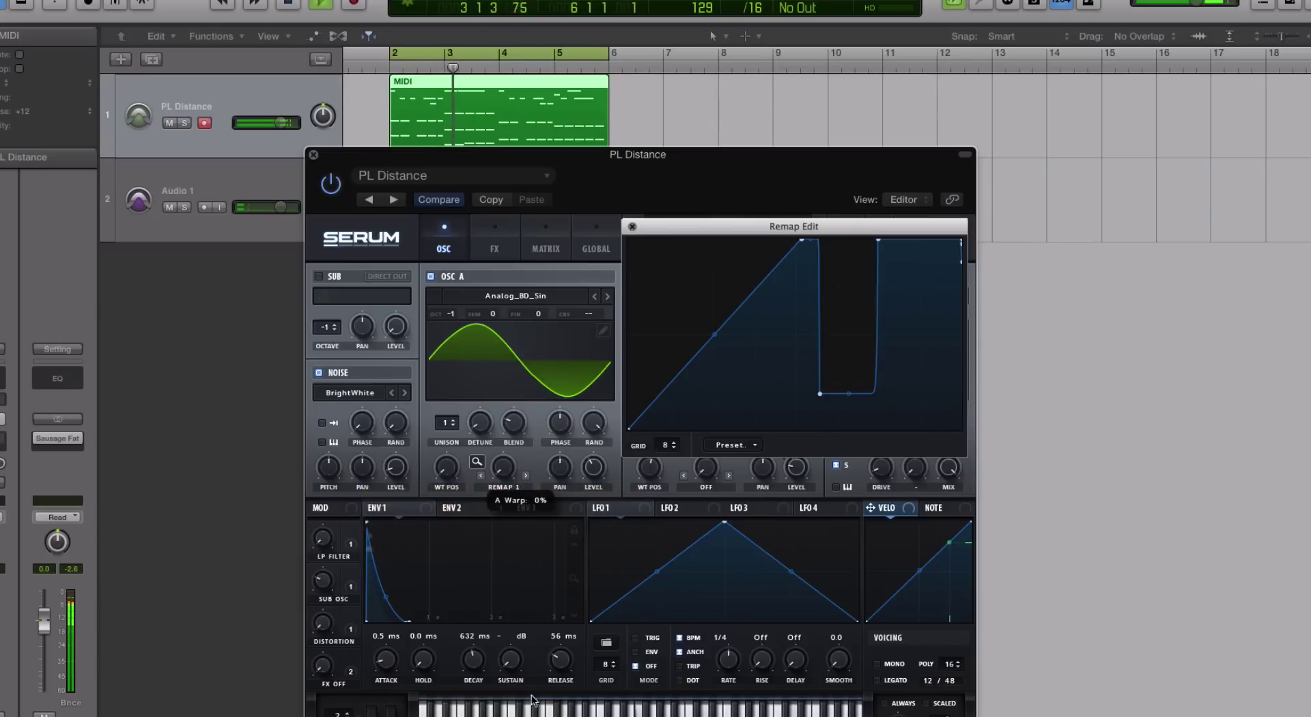
Raise oscillator A's warp amount, then straighten the notch's left edge, add an upper plateau before it and pull the peak point down into the notch
{"action": "left_click_drag", "start_coordinate": [503, 473], "coordinate": [503, 447]}
{"action": "left_click_drag", "start_coordinate": [821, 393], "coordinate": [802, 392]}
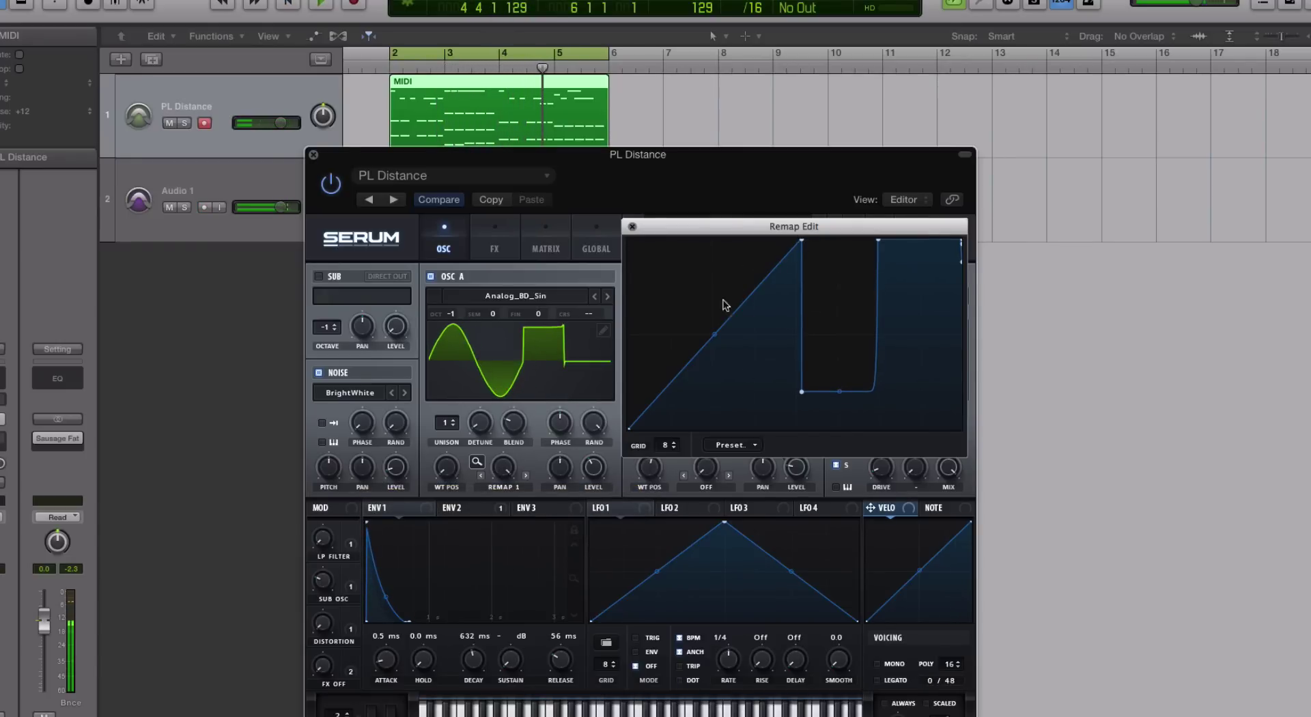
{"action": "double_click", "coordinate": [735, 316]}
{"action": "double_click", "coordinate": [735, 316]}
{"action": "left_click_drag", "start_coordinate": [735, 316], "coordinate": [714, 352]}
{"action": "double_click", "coordinate": [743, 303]}
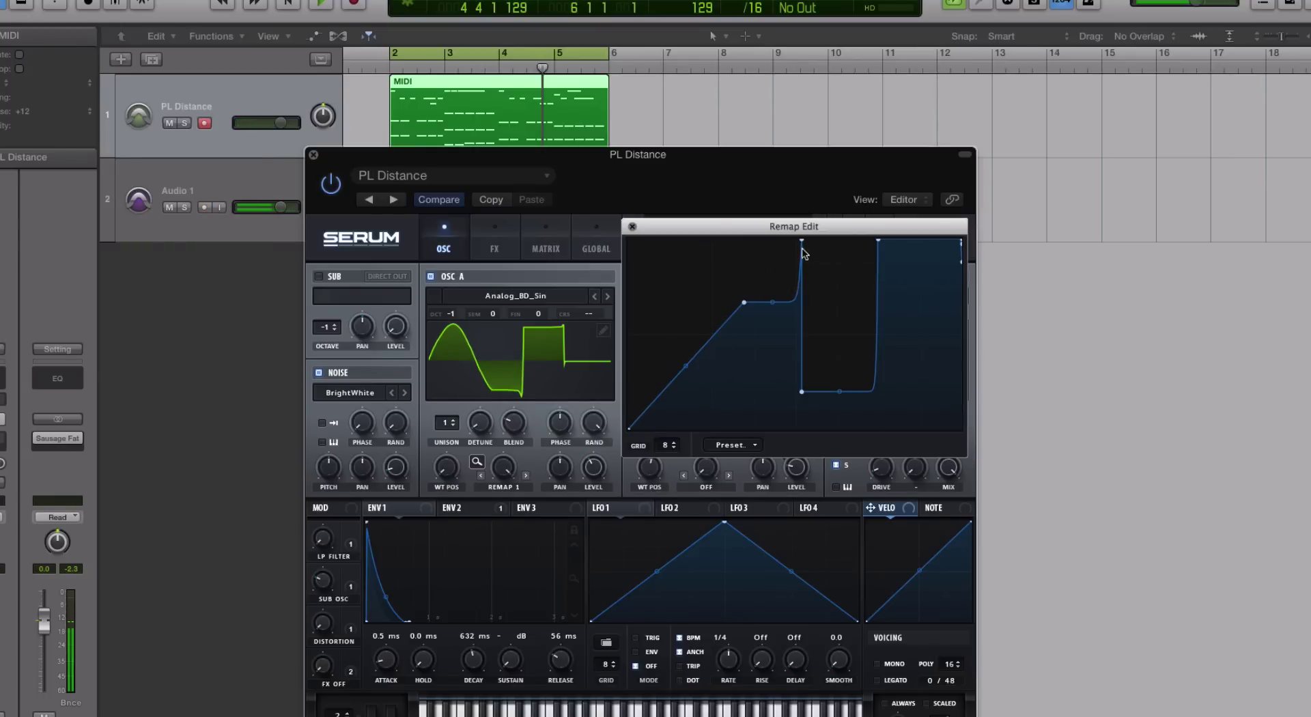
{"action": "left_click_drag", "start_coordinate": [802, 243], "coordinate": [846, 301]}
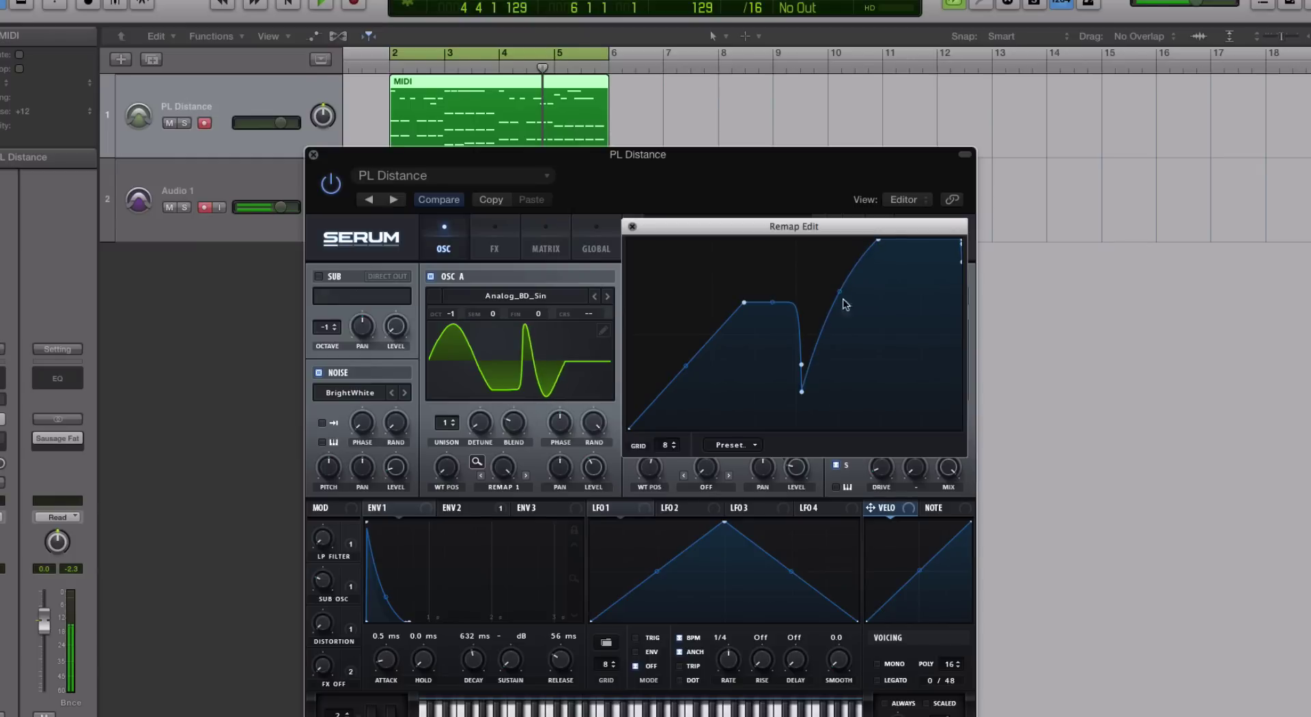
Close the remap curve editor, set oscillator A's warp amount to 86% and oscillator B's level to 43%
{"action": "left_click_drag", "start_coordinate": [499, 479], "coordinate": [510, 522]}
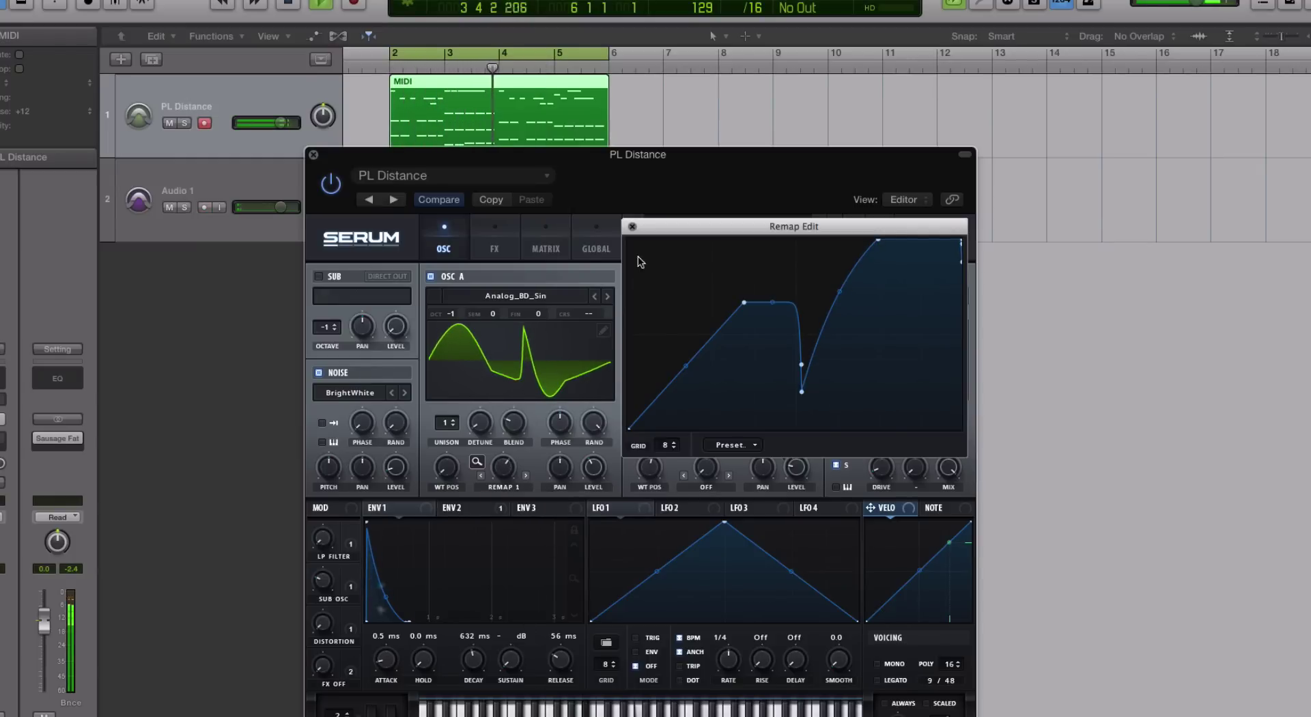
{"action": "left_click", "coordinate": [632, 226]}
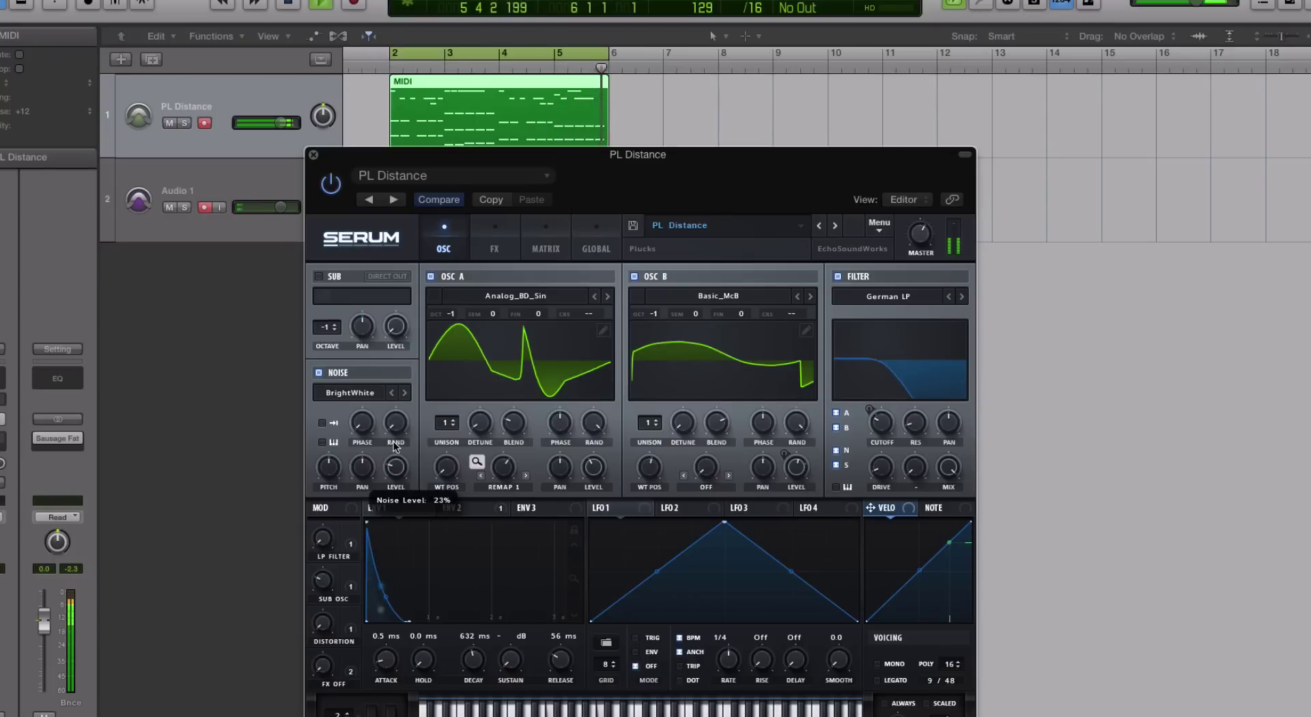
{"action": "mouse_move", "coordinate": [504, 471]}
{"action": "left_mouse_down"}
{"action": "mouse_move", "coordinate": [526, 584]}
{"action": "mouse_move", "coordinate": [512, 449]}
{"action": "left_mouse_up"}
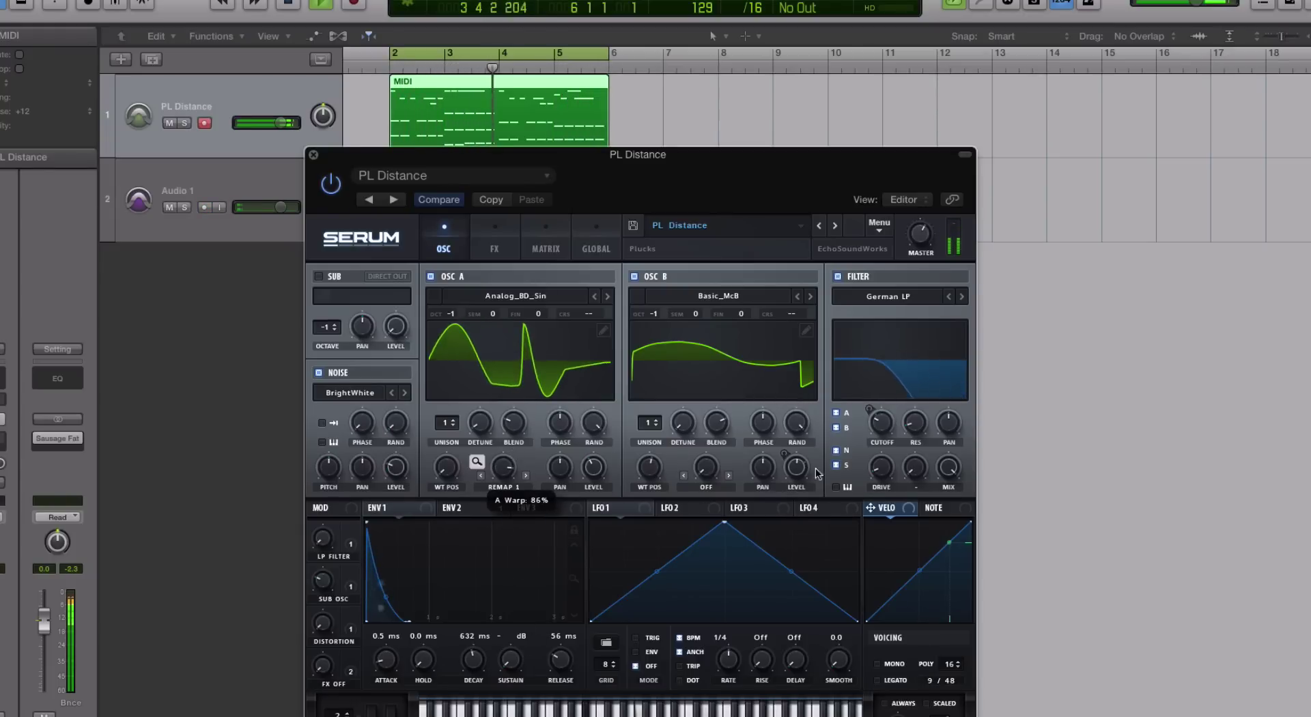
{"action": "left_click_drag", "start_coordinate": [796, 467], "coordinate": [805, 555]}
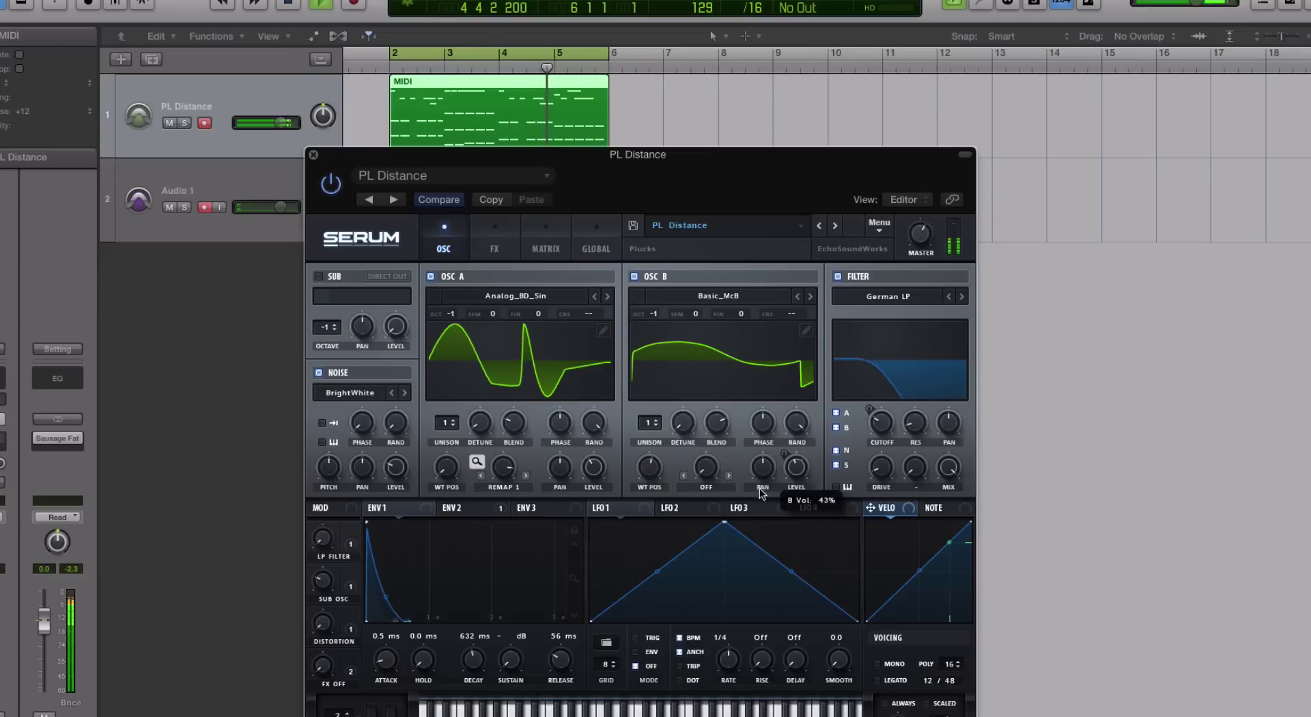
Switch oscillator A's warp mode to Remap 2 and open its remap curve for comparison
{"action": "left_click", "coordinate": [500, 488]}
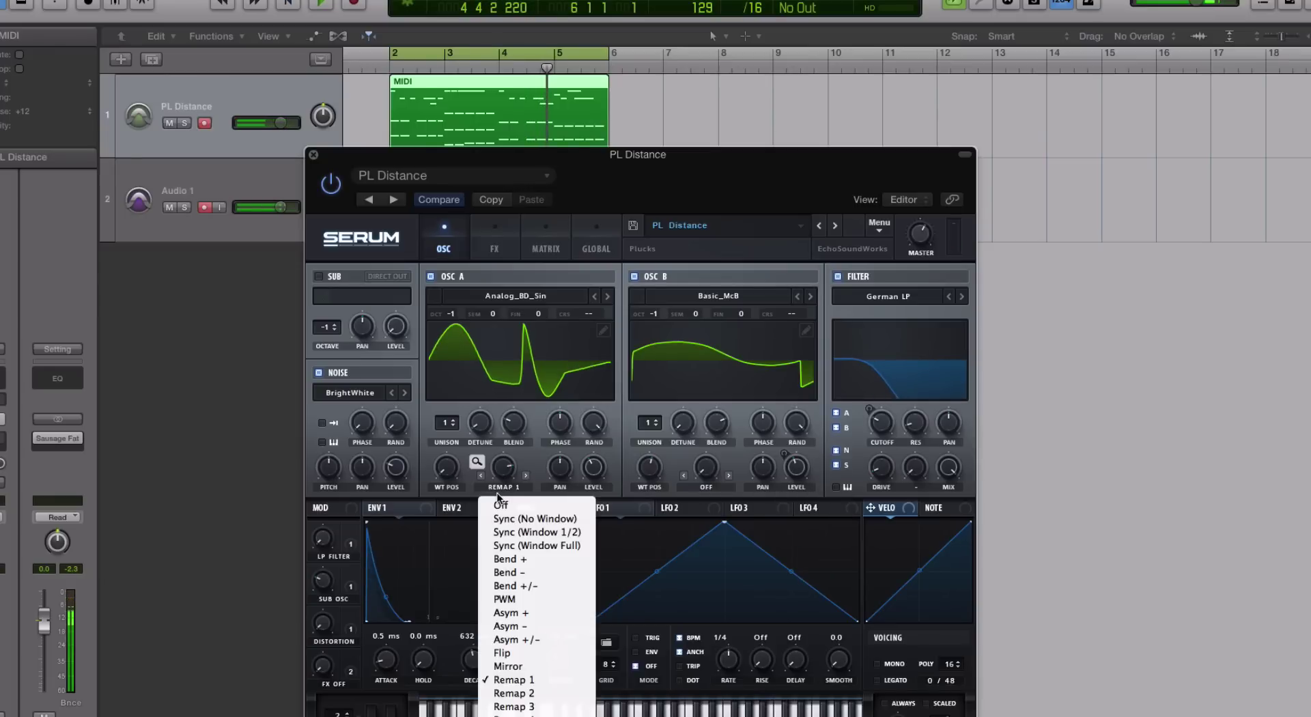
{"action": "left_click", "coordinate": [516, 693]}
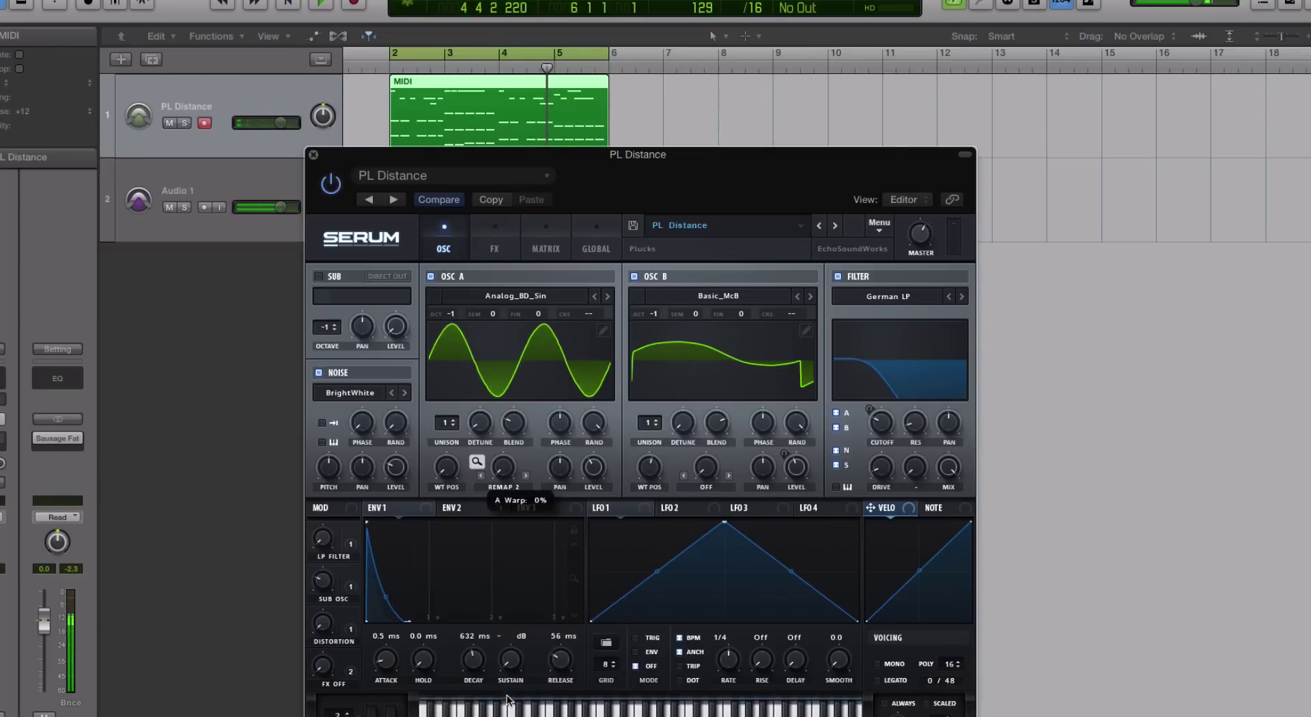
{"action": "left_click", "coordinate": [503, 486]}
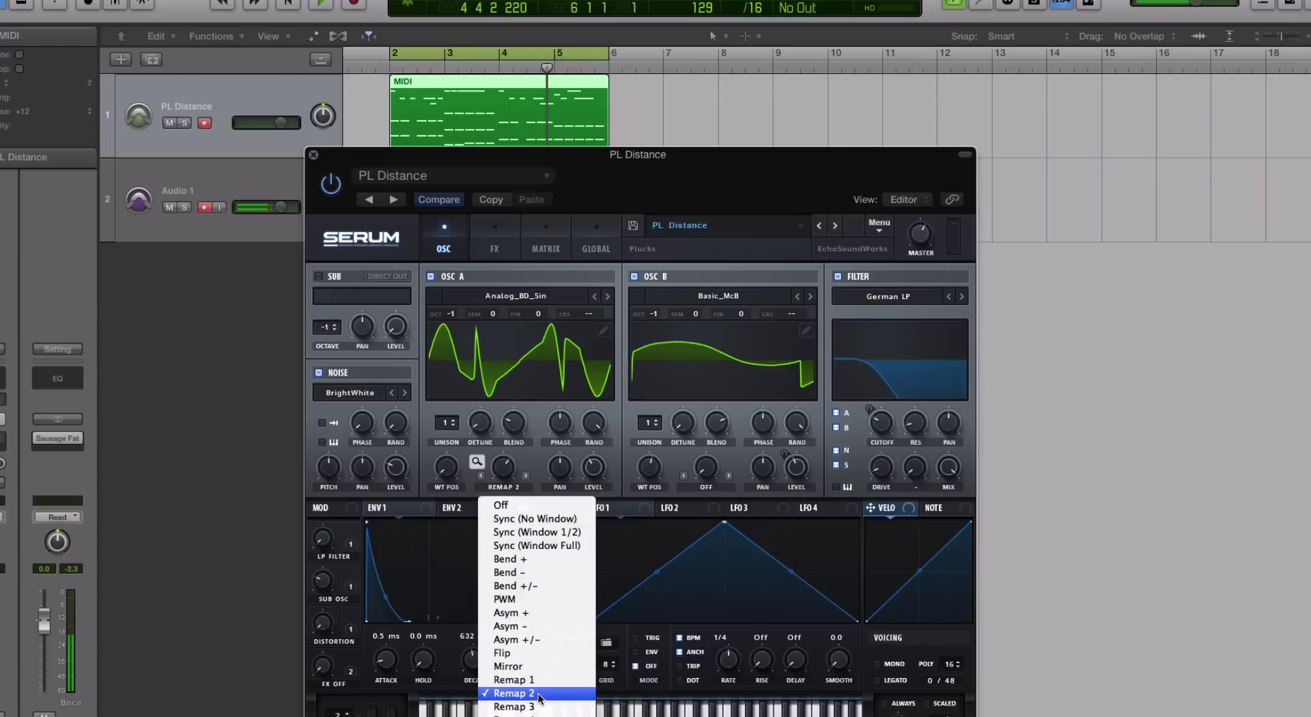
{"action": "left_click", "coordinate": [489, 454]}
{"action": "left_click", "coordinate": [477, 462]}
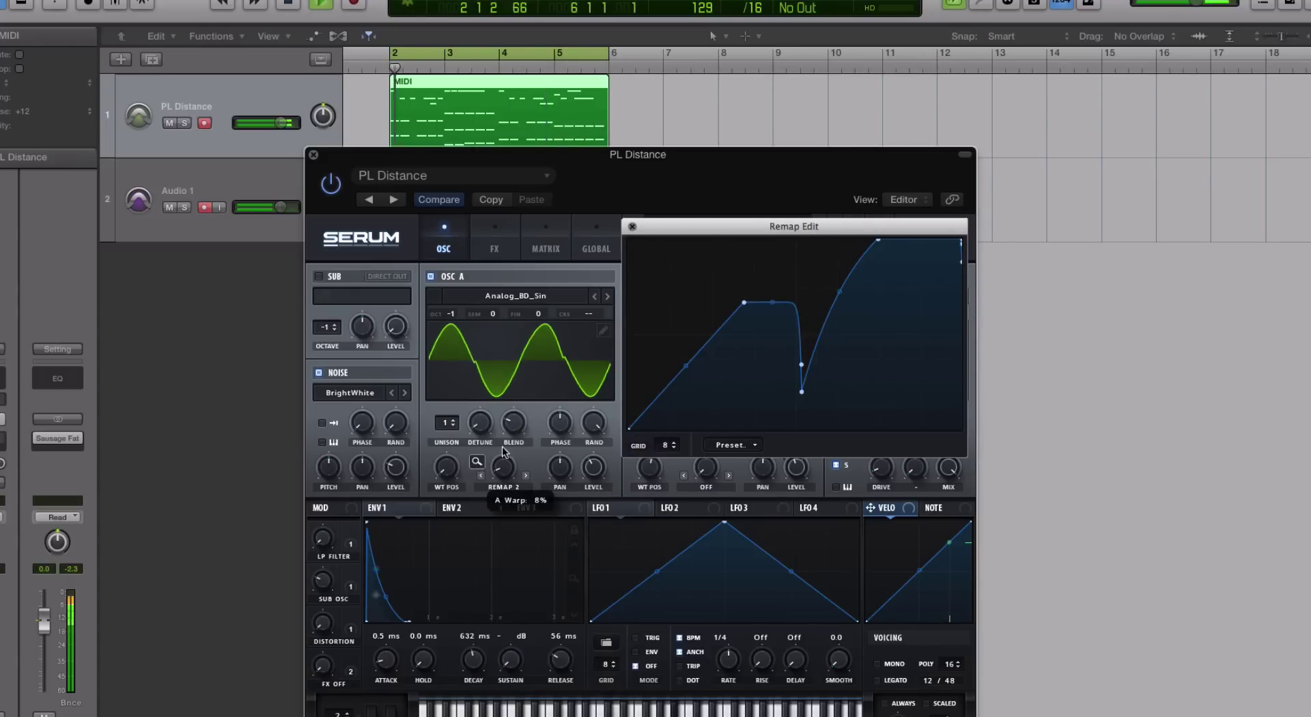
Close the remap editor, switch oscillator B off and advance oscillator A's warp mode to Remap 4, sweeping the warp amount
{"action": "left_click", "coordinate": [631, 226]}
{"action": "left_click", "coordinate": [634, 276]}
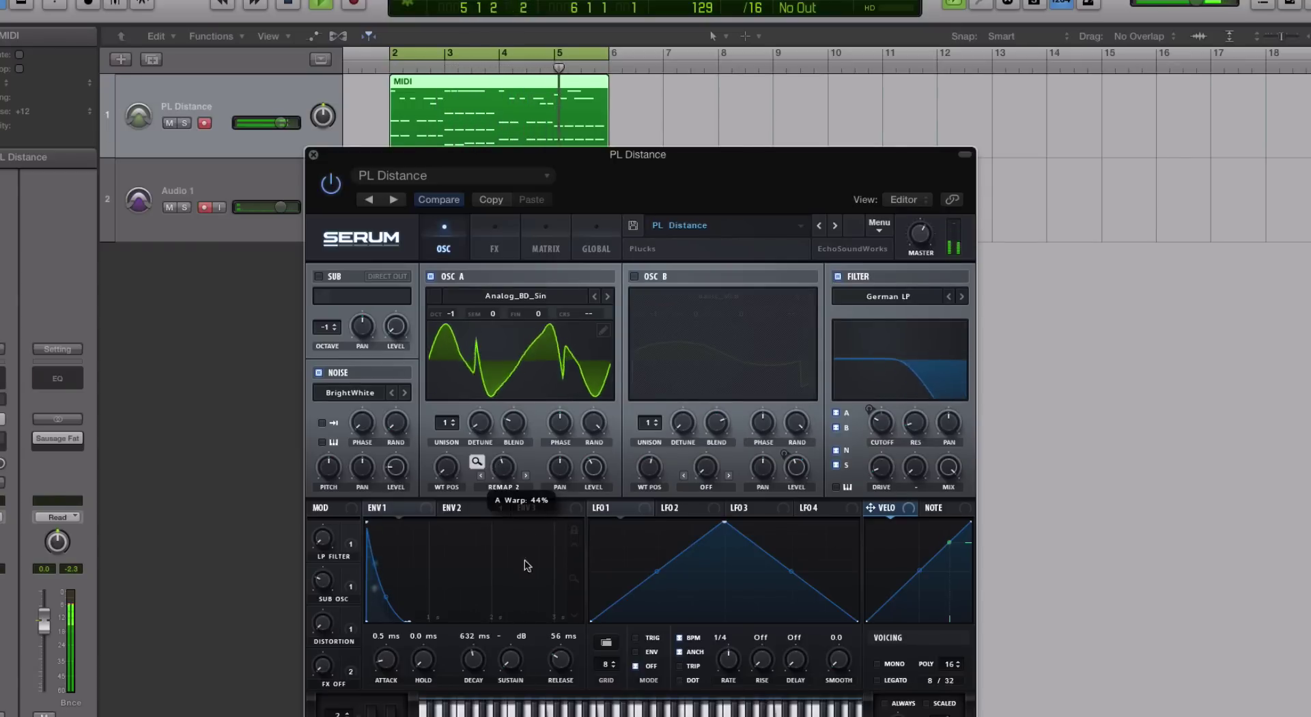
{"action": "left_click", "coordinate": [527, 476]}
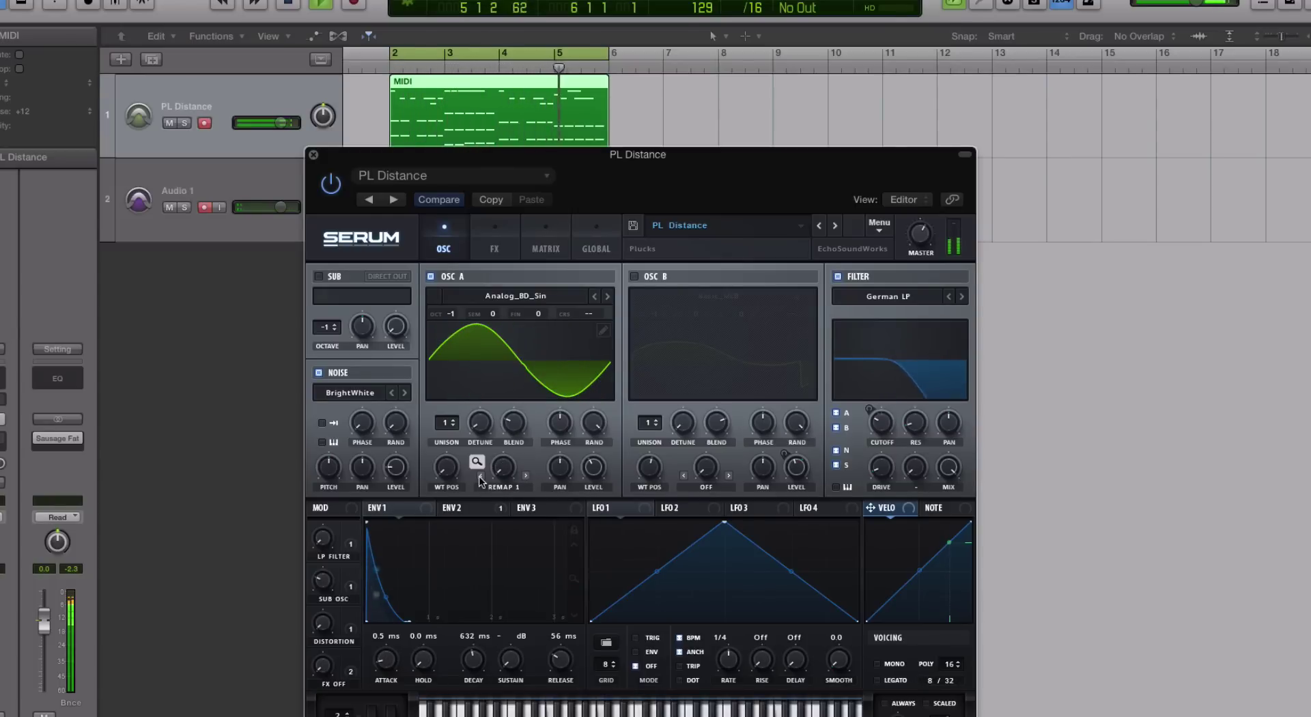
{"action": "mouse_move", "coordinate": [510, 481]}
{"action": "left_mouse_down"}
{"action": "mouse_move", "coordinate": [507, 432]}
{"action": "mouse_move", "coordinate": [518, 490]}
{"action": "left_mouse_up"}
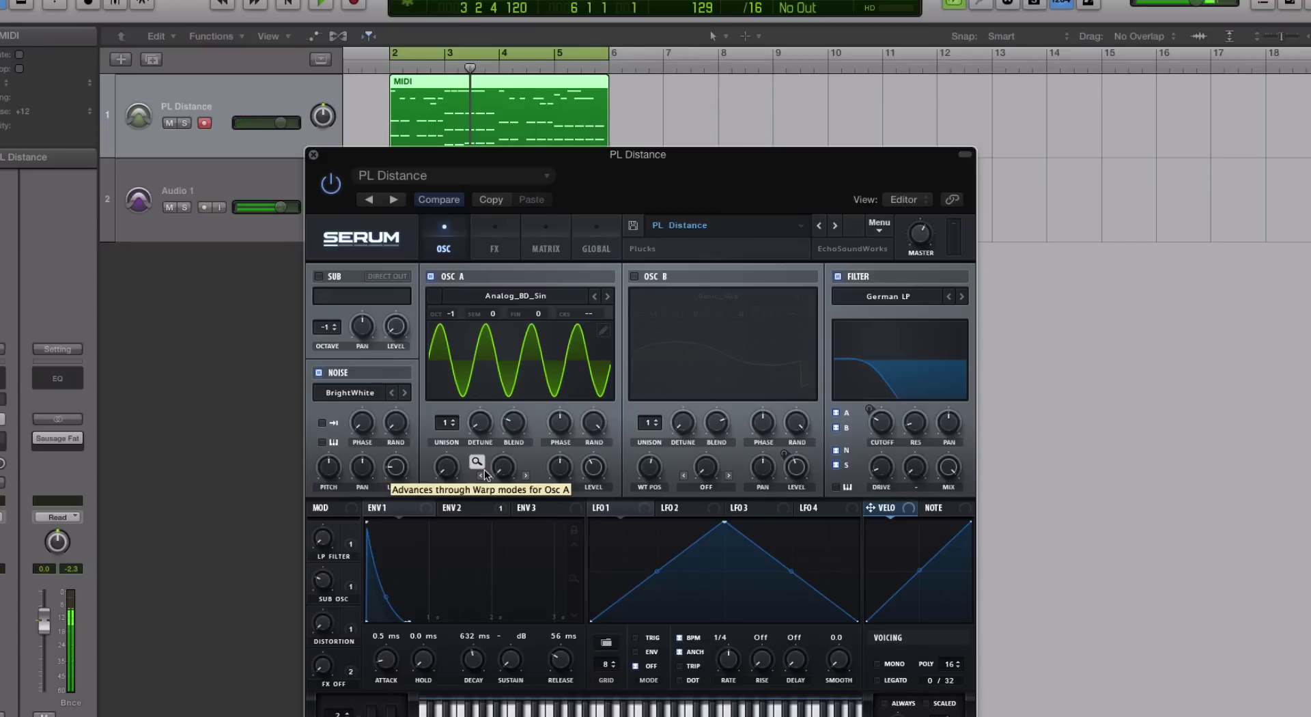
Set oscillator A's warp mode to Remap 1 and open its remap curve for editing
{"action": "left_click", "coordinate": [504, 488]}
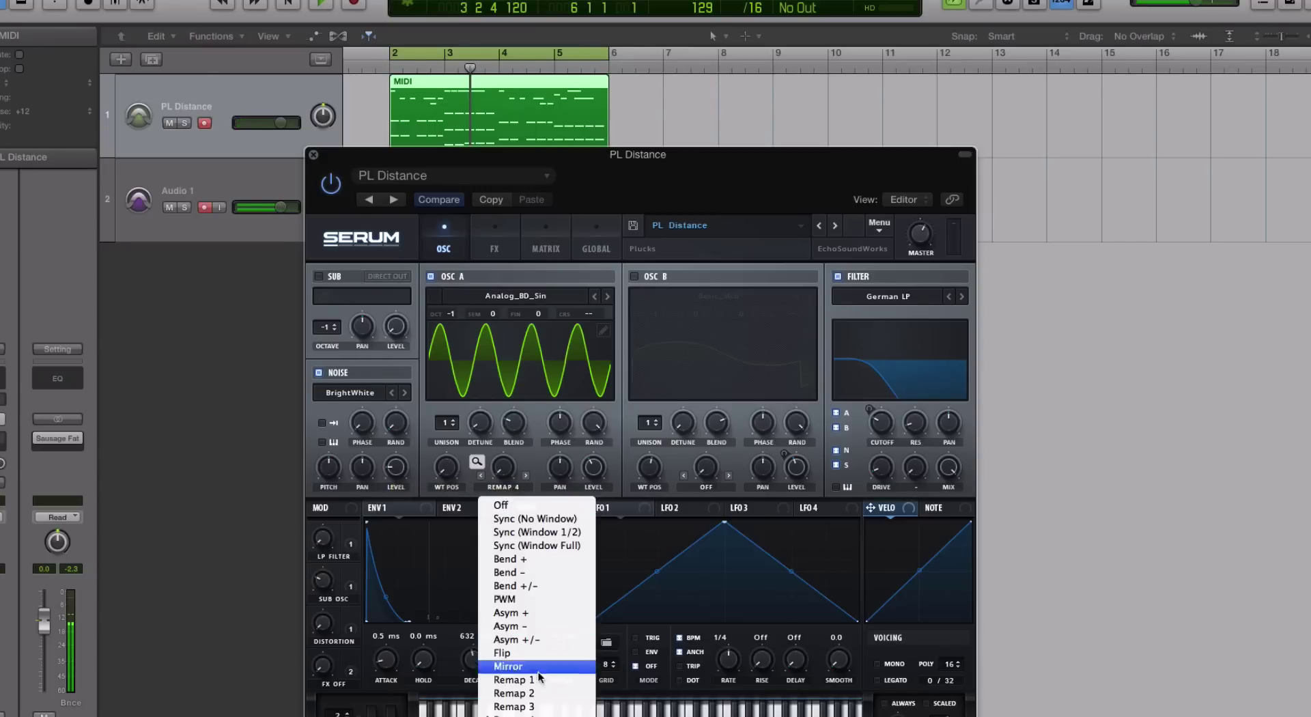
{"action": "left_click", "coordinate": [514, 680]}
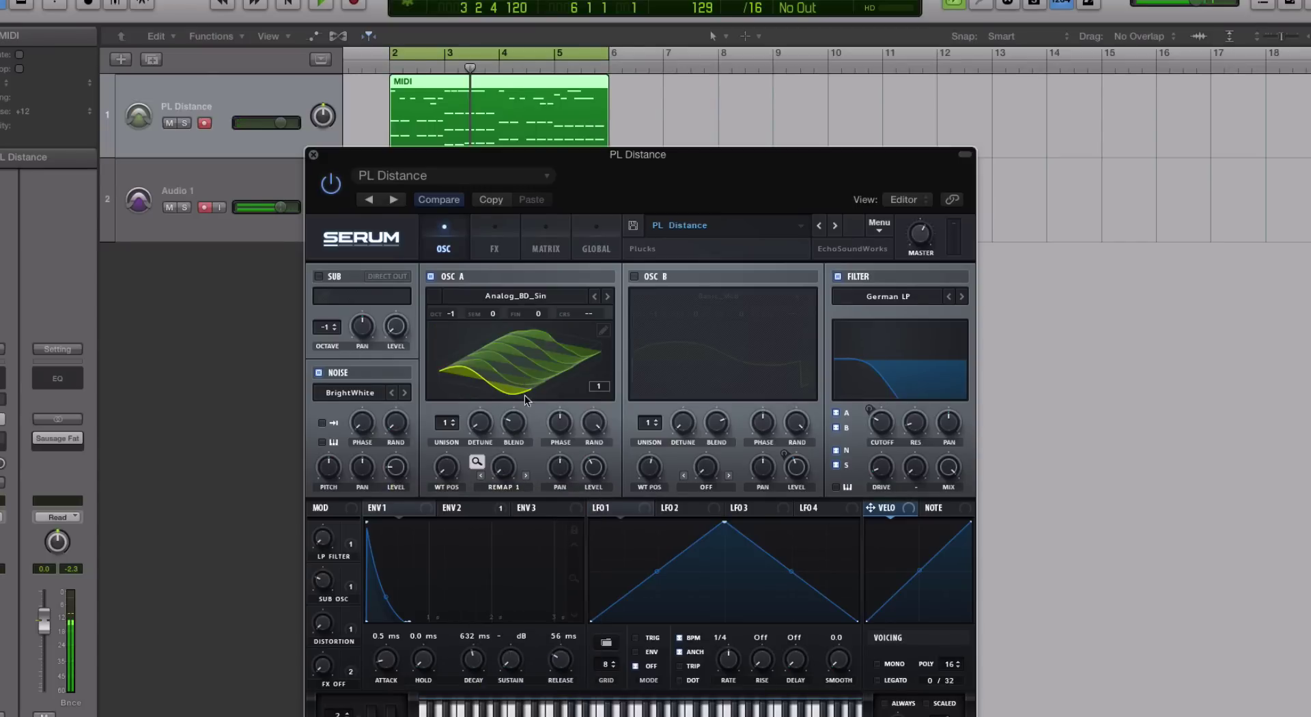
{"action": "left_click", "coordinate": [476, 461]}
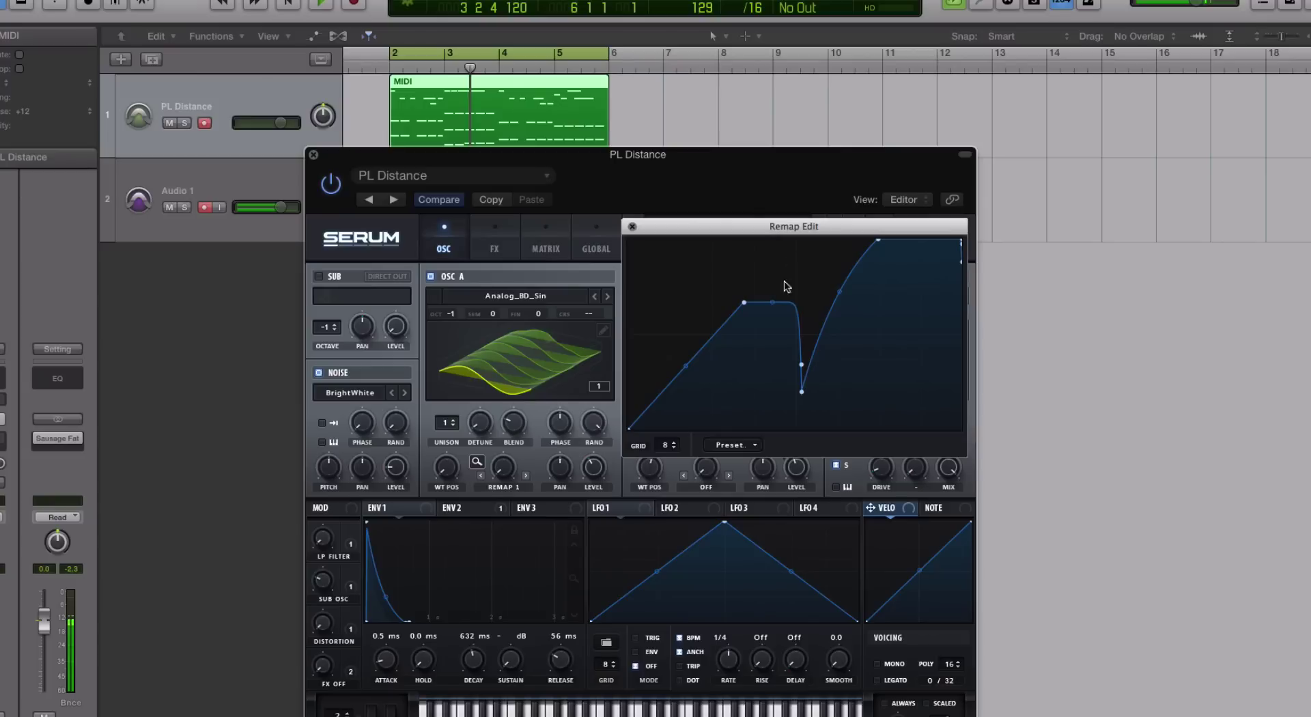
Add a low point to the remap curve's opening ramp, raise the plateau to near full height, lower the last full-height stretch, and close the editor
{"action": "double_click", "coordinate": [726, 322]}
{"action": "left_click_drag", "start_coordinate": [726, 322], "coordinate": [701, 388]}
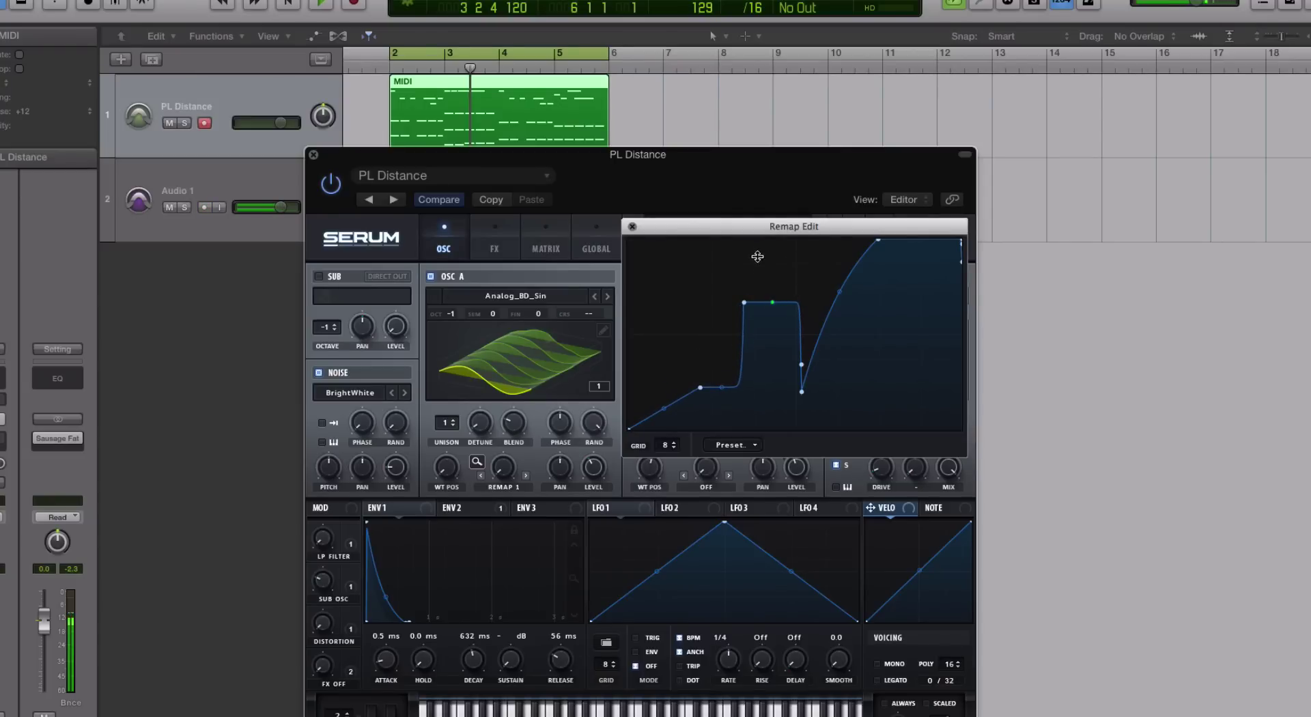
{"action": "left_click_drag", "start_coordinate": [744, 302], "coordinate": [744, 245]}
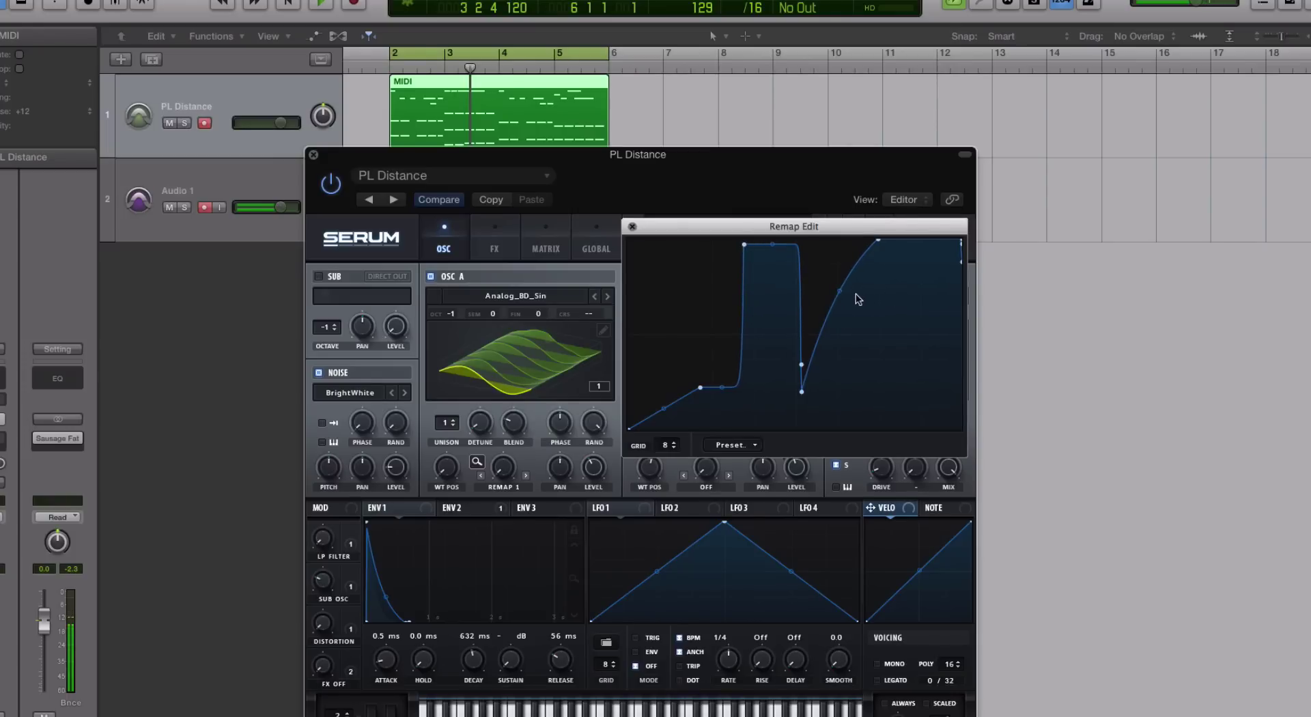
{"action": "left_click_drag", "start_coordinate": [857, 294], "coordinate": [963, 370]}
{"action": "left_click_drag", "start_coordinate": [878, 242], "coordinate": [875, 303]}
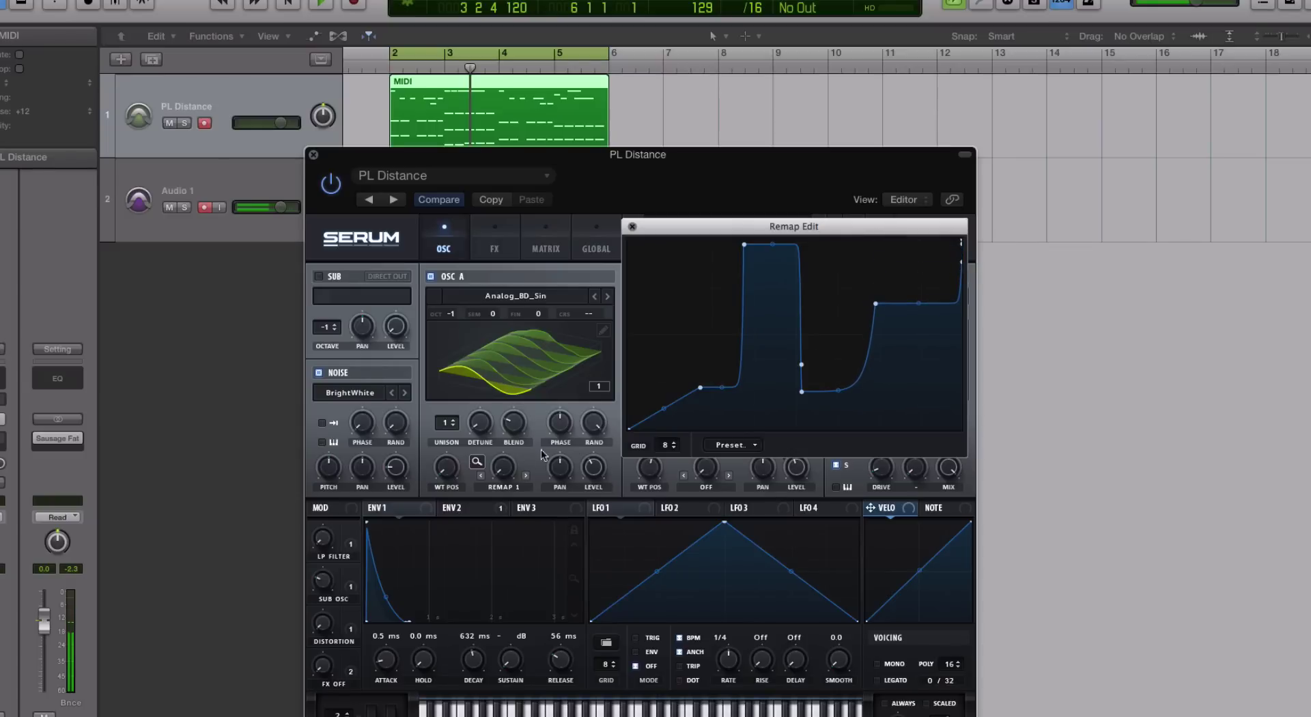
{"action": "left_click", "coordinate": [632, 226]}
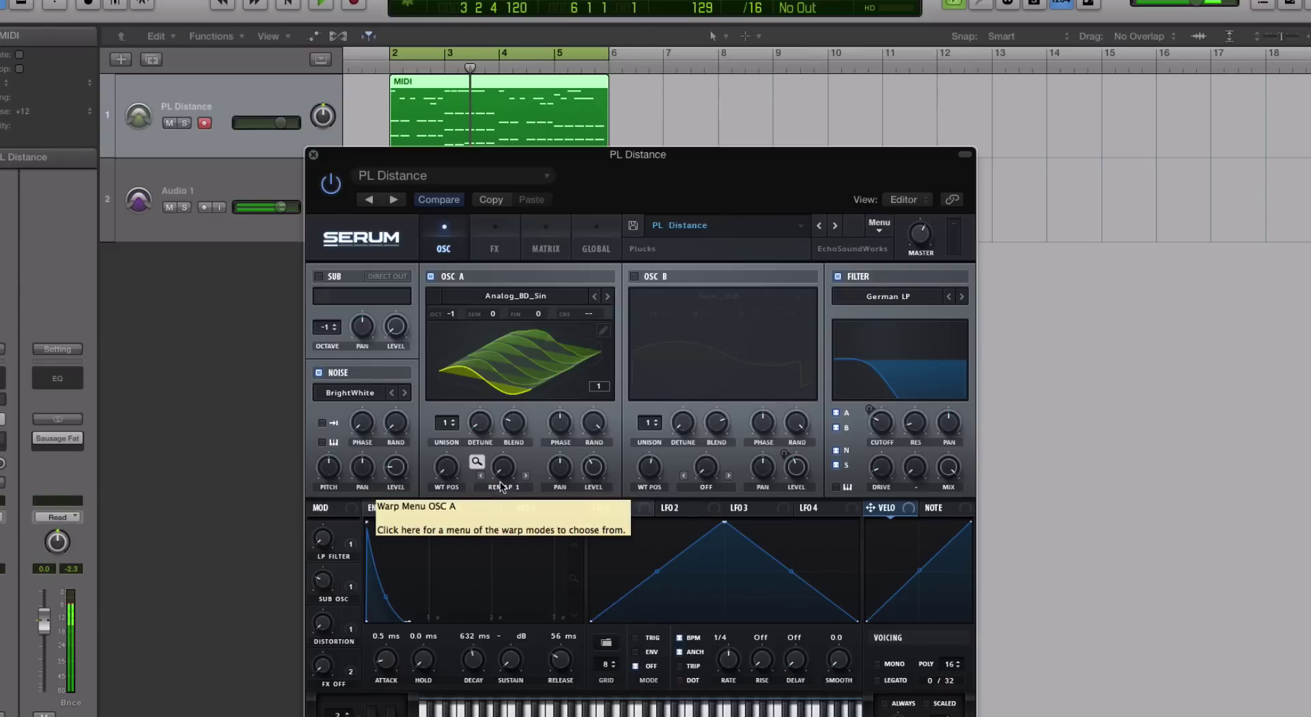
Reopen the remap curve, bend its final segment into a gradual rise, and audition oscillator A's warp amount with playback running
{"action": "left_click", "coordinate": [478, 462]}
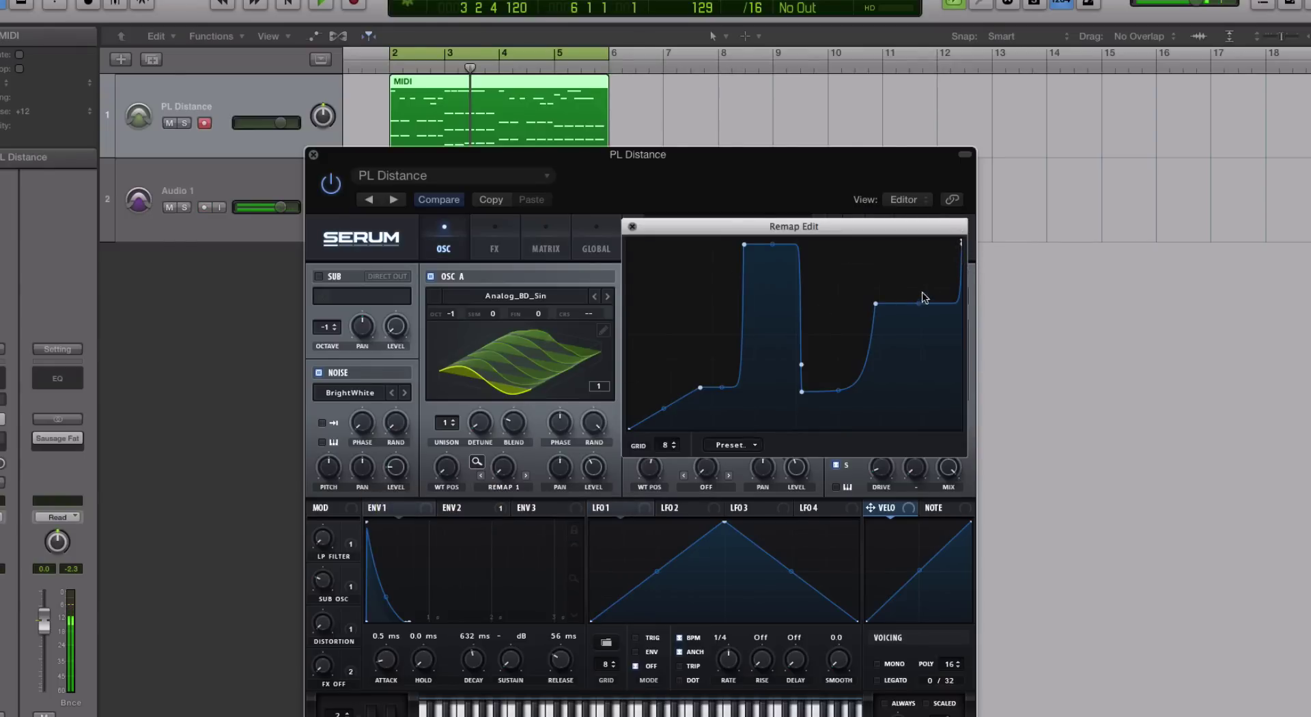
{"action": "left_click_drag", "start_coordinate": [917, 309], "coordinate": [908, 255]}
{"action": "left_click_drag", "start_coordinate": [501, 475], "coordinate": [502, 414]}
{"action": "key", "text": "space"}
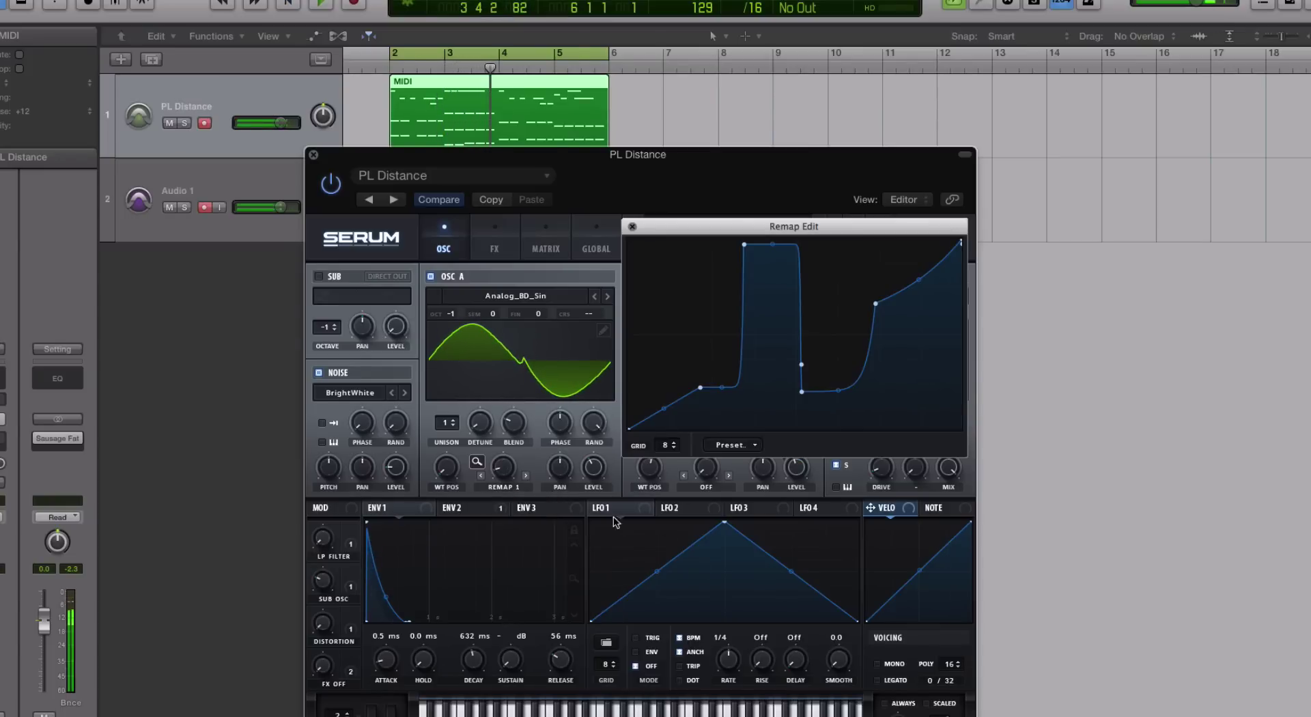
Assign LFO 1 to oscillator A's warp amount with a depth of 35, play the pattern and close the remap editor
{"action": "left_click_drag", "start_coordinate": [612, 514], "coordinate": [489, 497]}
{"action": "key", "text": "space"}
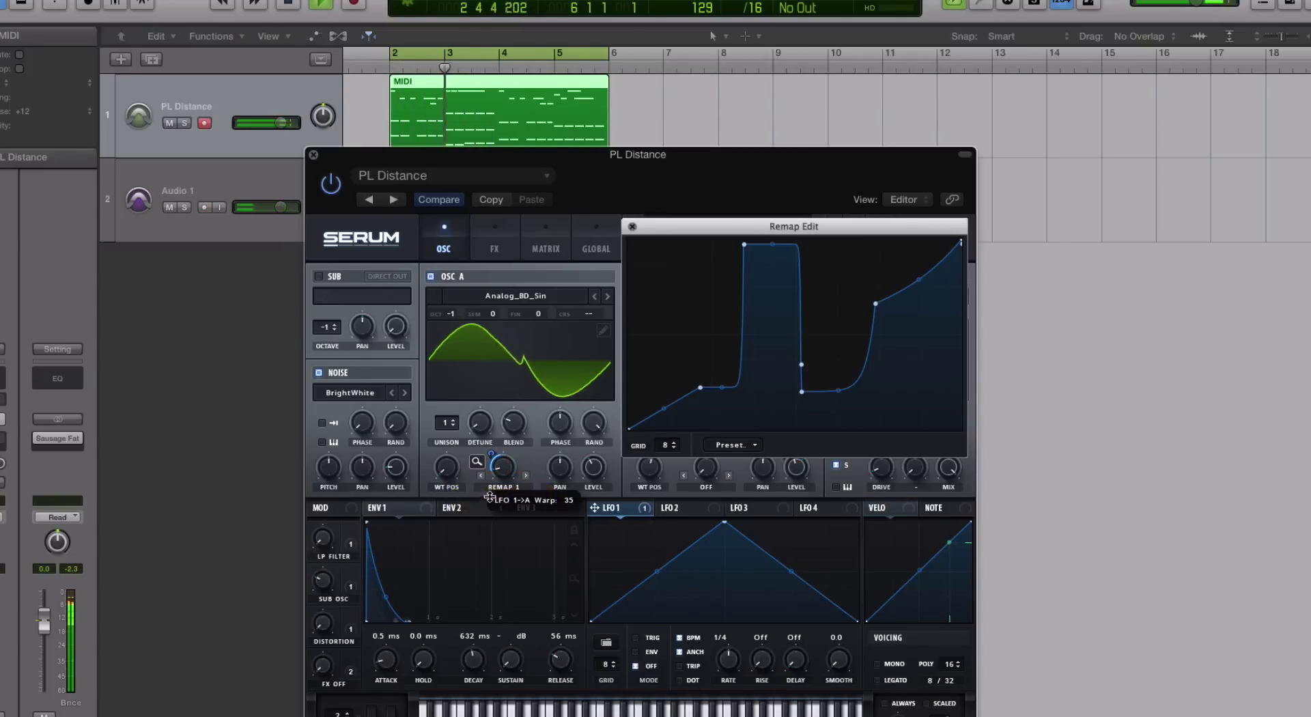
{"action": "left_click", "coordinate": [631, 228]}
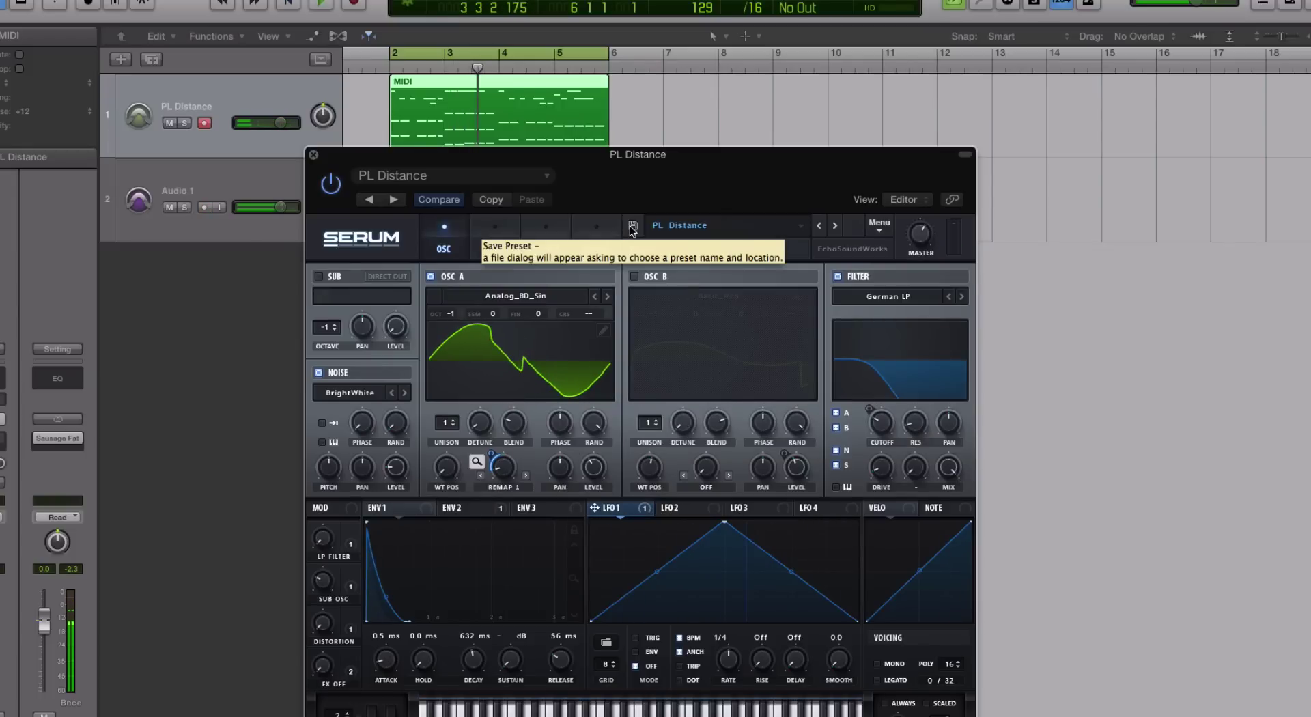